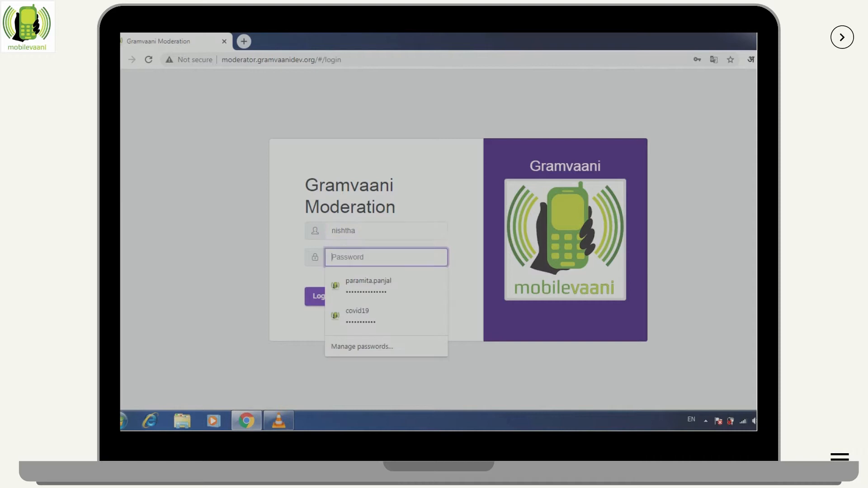
Sign in to Gramvaani Moderation with the account password
{"action": "type", "text": "•••••••"}
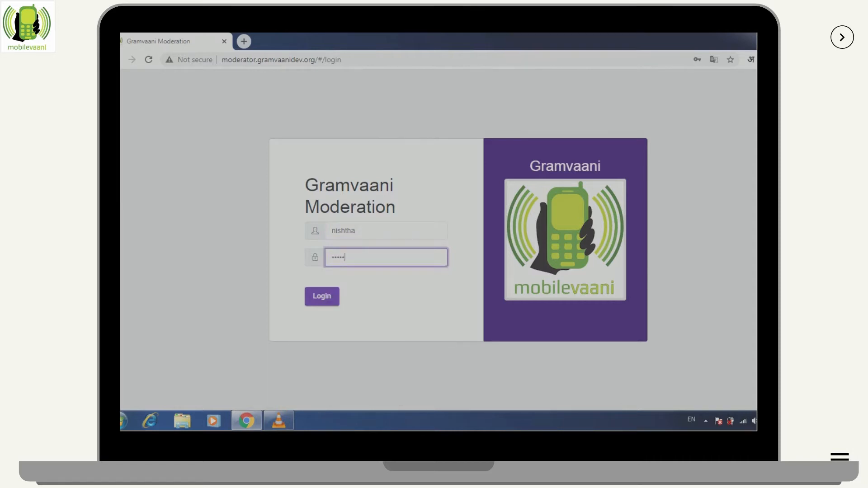
{"action": "type", "text": "••••"}
{"action": "key", "text": "Return"}
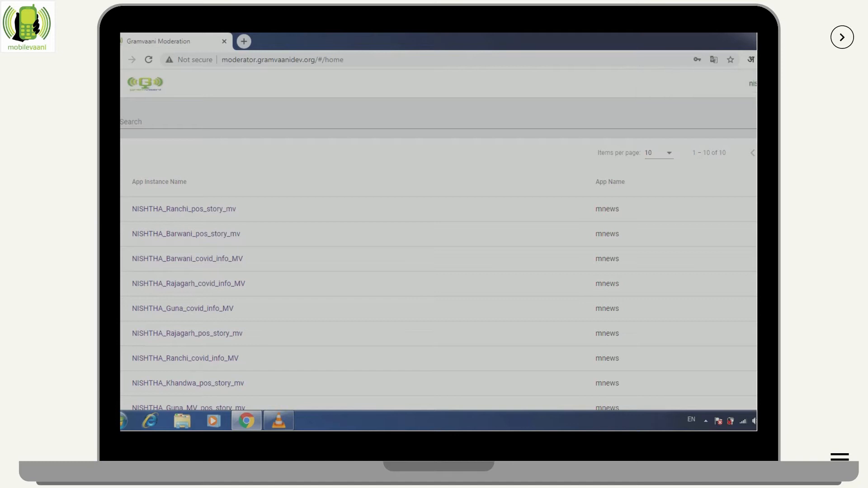
Open the Guna_MV_pos_story_mv app instance from the home list
{"action": "left_click", "coordinate": [438, 122]}
{"action": "scroll", "coordinate": [438, 254], "scroll_direction": "down", "scroll_amount": 2}
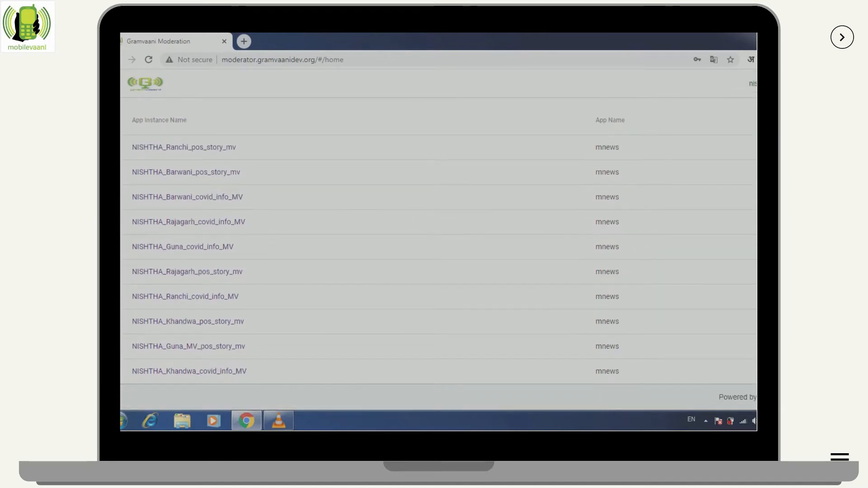
{"action": "scroll", "coordinate": [438, 253], "scroll_direction": "up", "scroll_amount": 2}
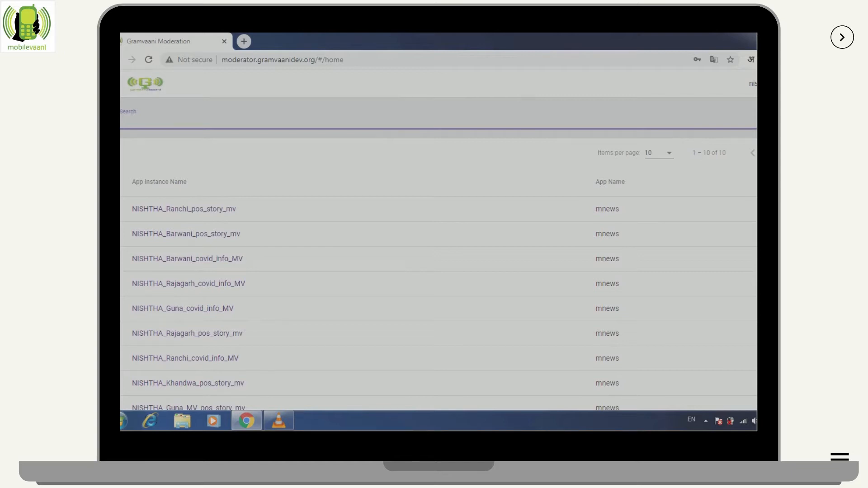
{"action": "scroll", "coordinate": [189, 346], "scroll_direction": "down", "scroll_amount": 2}
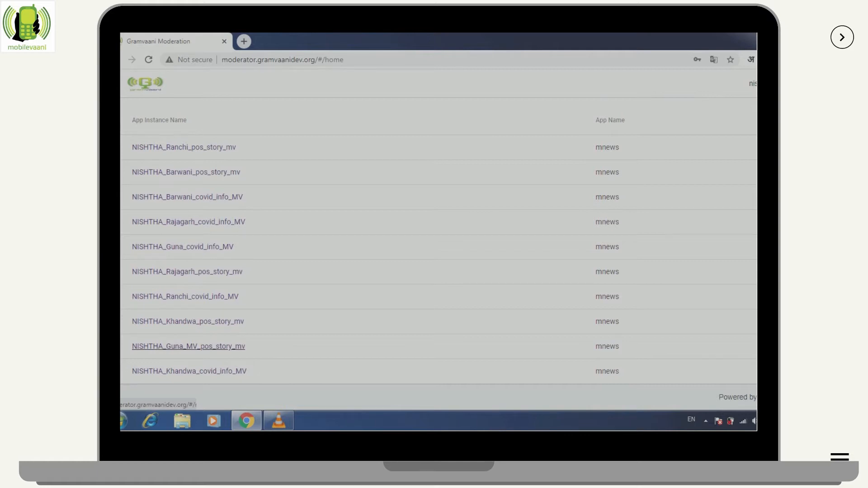
{"action": "left_click", "coordinate": [189, 346]}
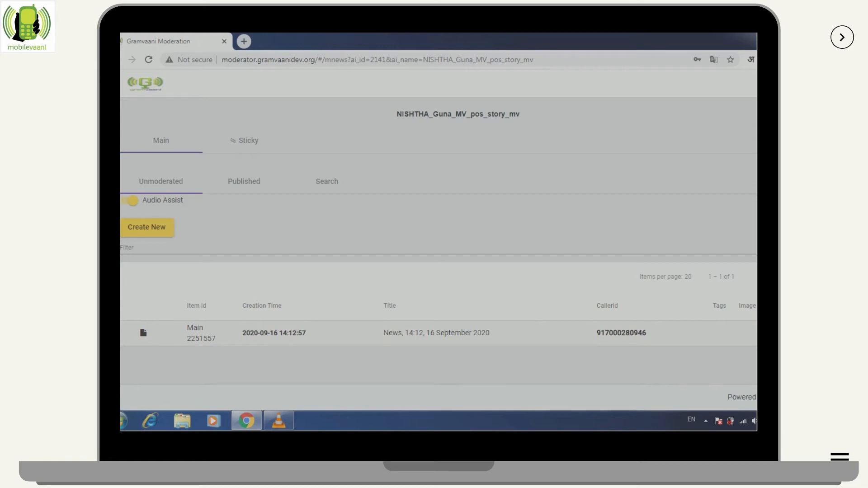
Expand news item 2251557, load its audio recording and play it
{"action": "left_click", "coordinate": [436, 334]}
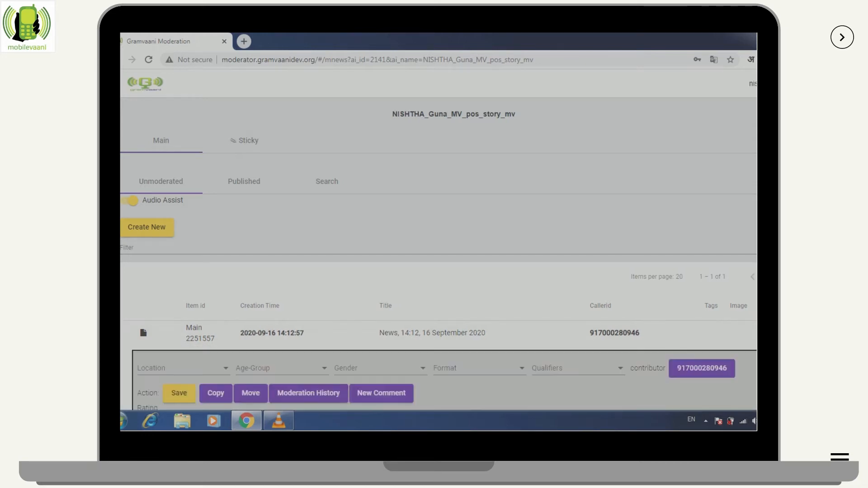
{"action": "scroll", "coordinate": [436, 334], "scroll_direction": "down", "scroll_amount": 2}
{"action": "scroll", "coordinate": [438, 231], "scroll_direction": "down", "scroll_amount": 1}
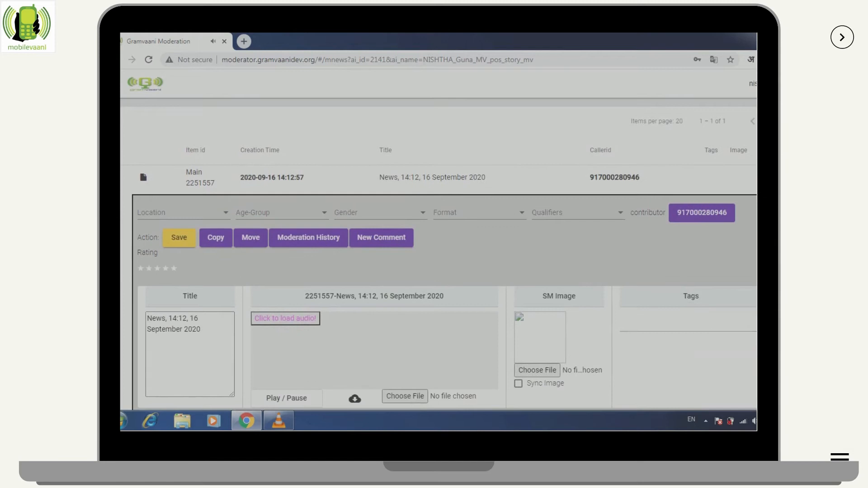
{"action": "scroll", "coordinate": [438, 254], "scroll_direction": "down", "scroll_amount": 1}
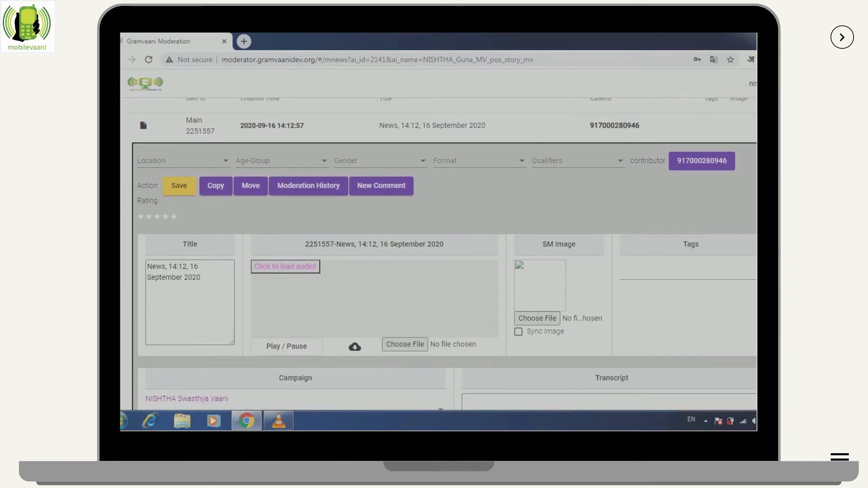
{"action": "left_click", "coordinate": [285, 267]}
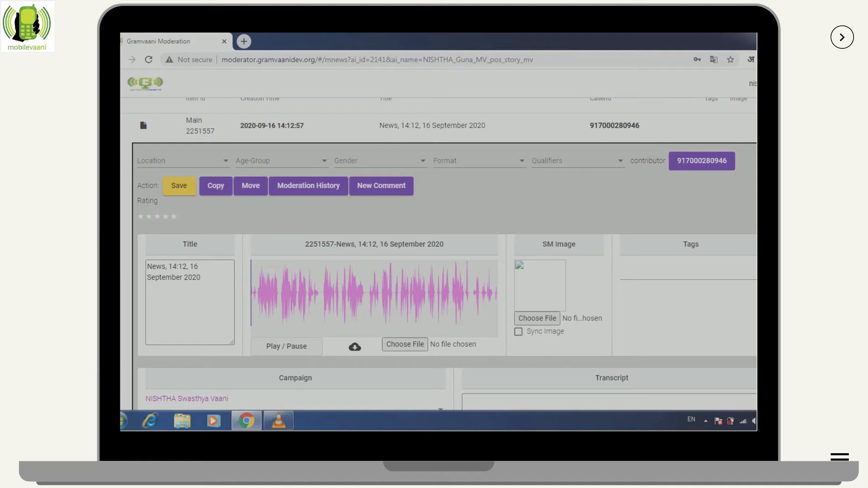
{"action": "left_click", "coordinate": [287, 346]}
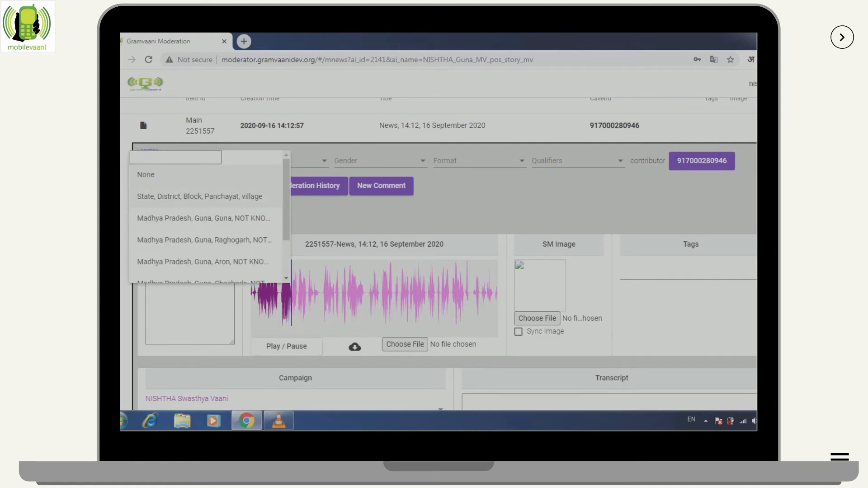
Set the item's location to Madhya Pradesh, Guna, NOT KNOWN and gender to M
{"action": "scroll", "coordinate": [204, 240], "scroll_direction": "down", "scroll_amount": 1}
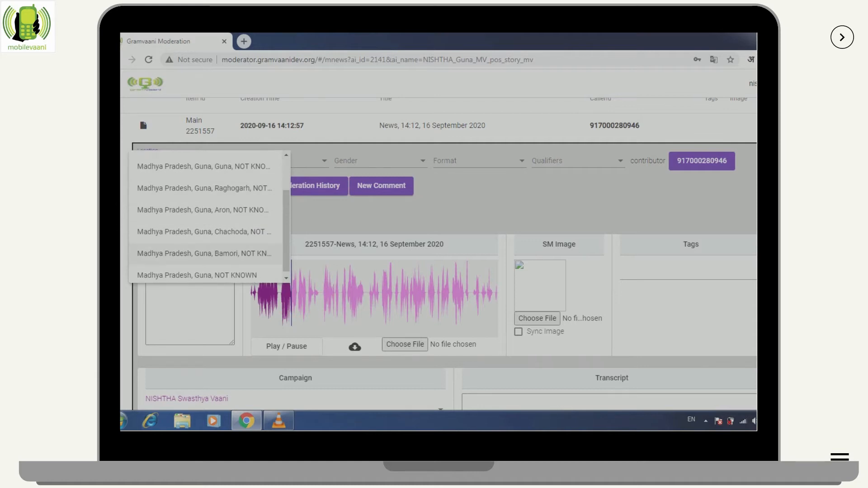
{"action": "scroll", "coordinate": [203, 262], "scroll_direction": "down", "scroll_amount": 1}
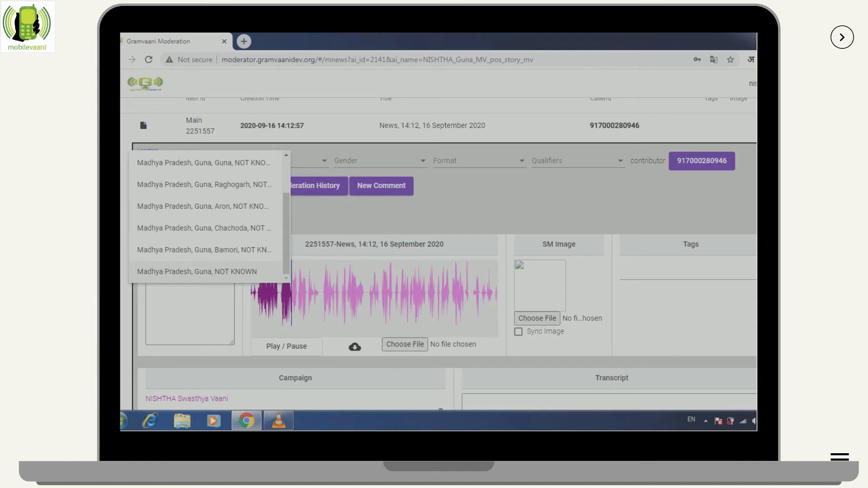
{"action": "left_click", "coordinate": [196, 272]}
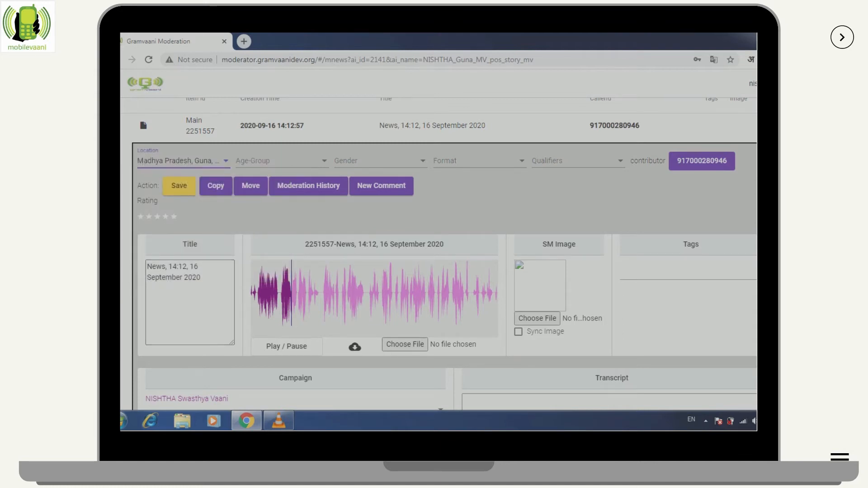
{"action": "left_click", "coordinate": [381, 161]}
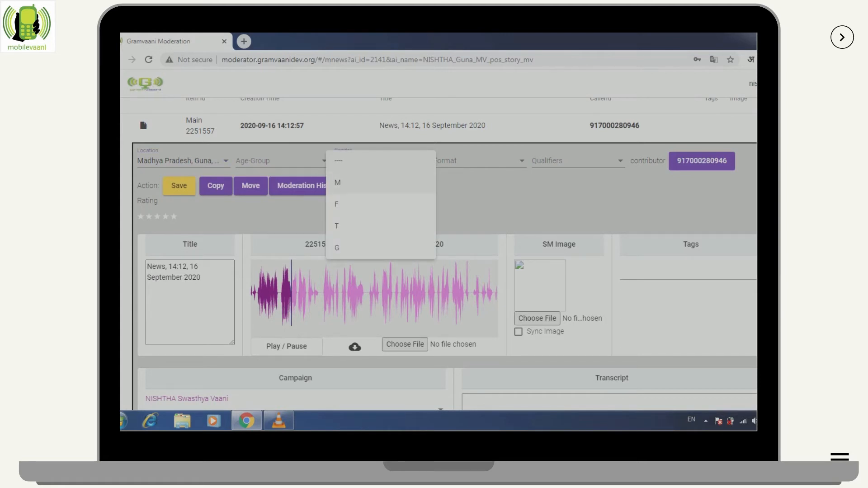
{"action": "left_click", "coordinate": [362, 183]}
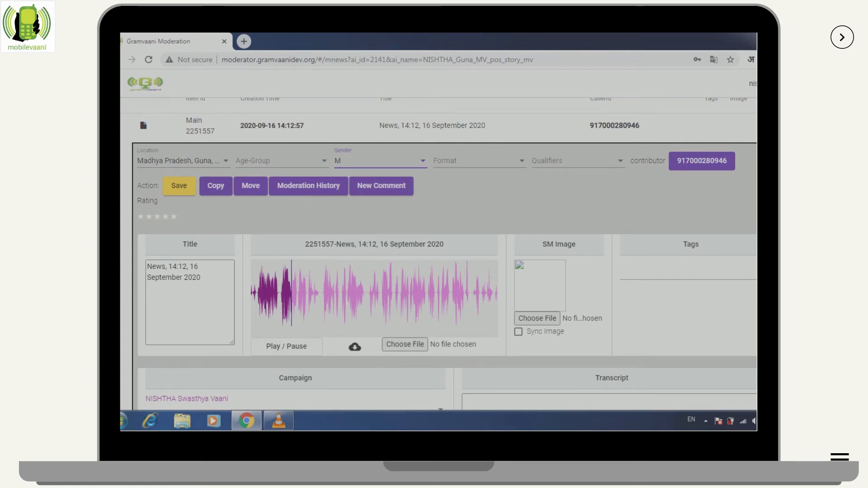
Set the item's format to Interview and its qualifier to Positive
{"action": "left_click", "coordinate": [479, 161]}
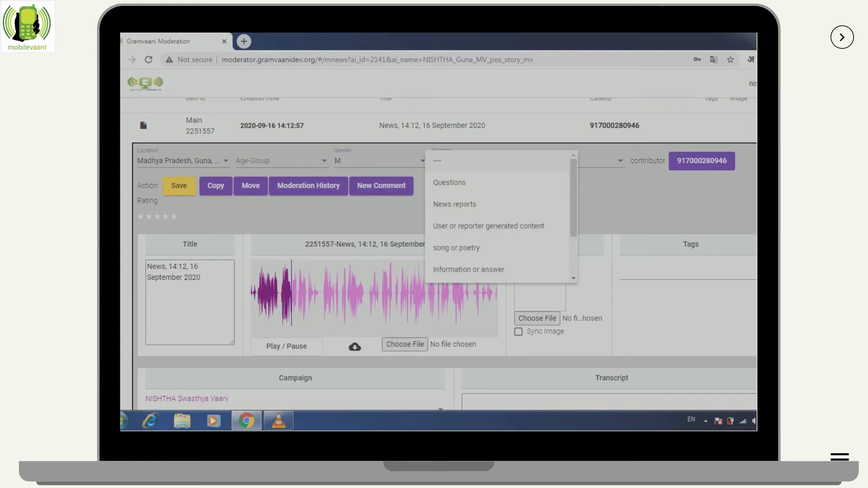
{"action": "scroll", "coordinate": [500, 218], "scroll_direction": "down", "scroll_amount": 3}
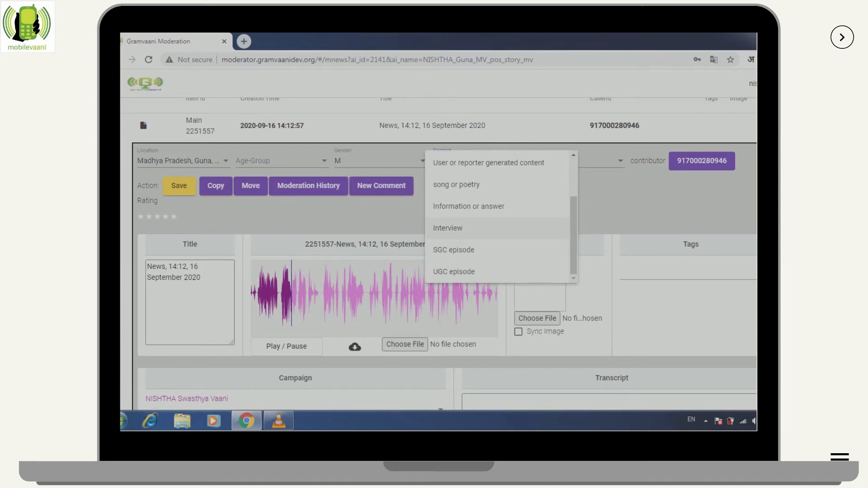
{"action": "left_click", "coordinate": [448, 228]}
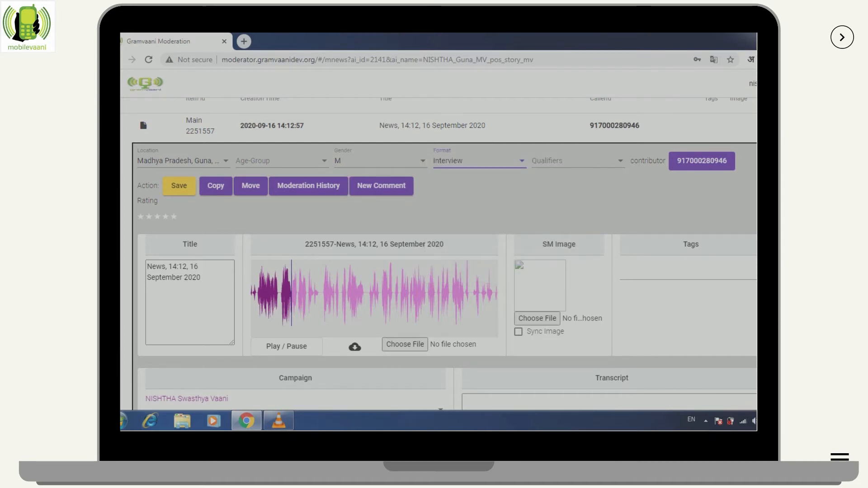
{"action": "left_click", "coordinate": [578, 161]}
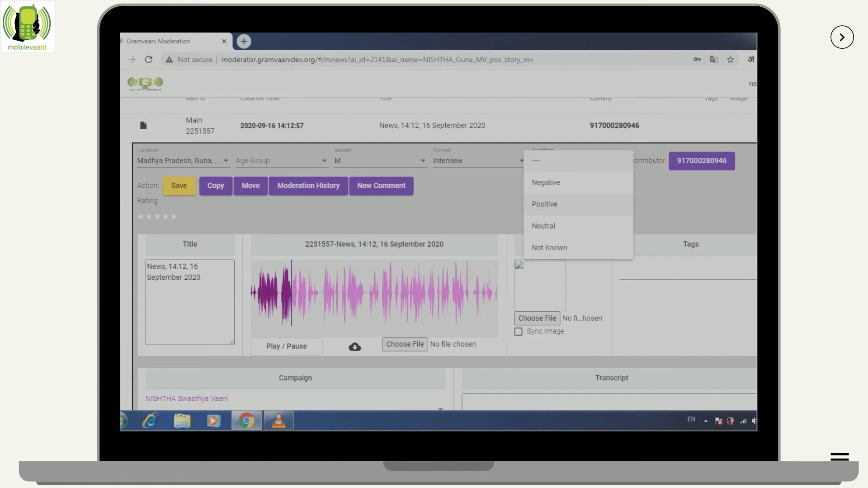
{"action": "left_click", "coordinate": [579, 205]}
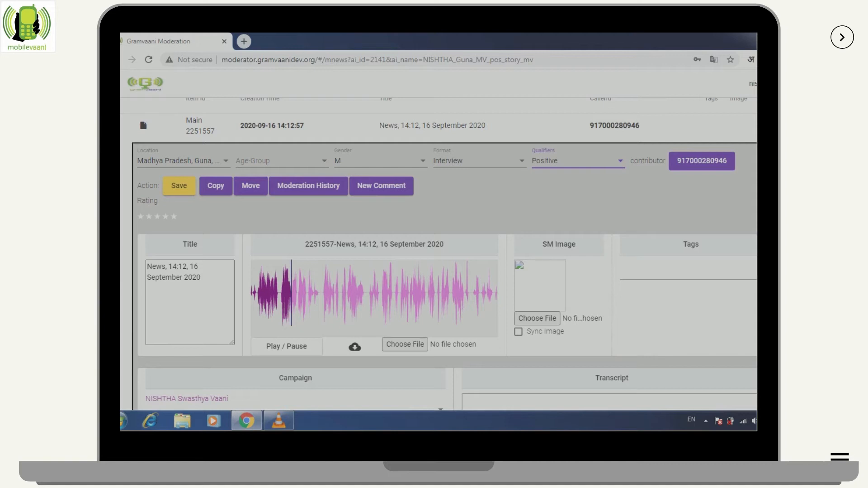
Enter the contributor's full name, gender M and location Madhya Pradesh, Guna, NOT KNOWN, then save
{"action": "left_click", "coordinate": [702, 161]}
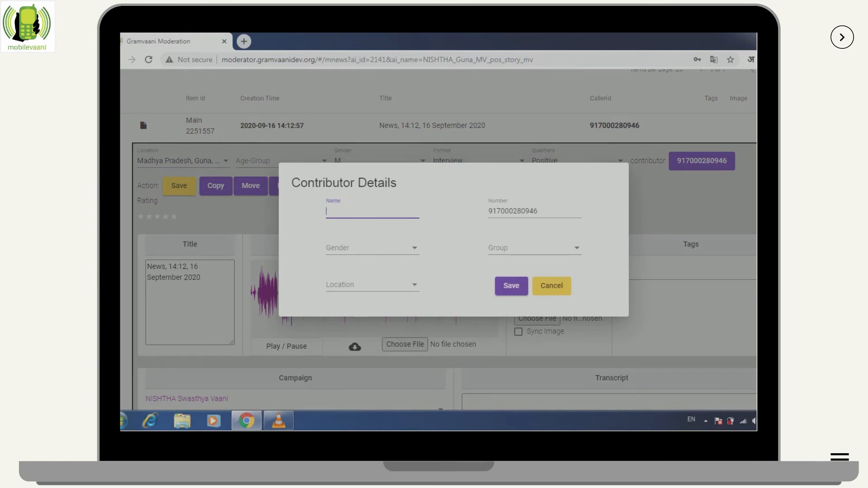
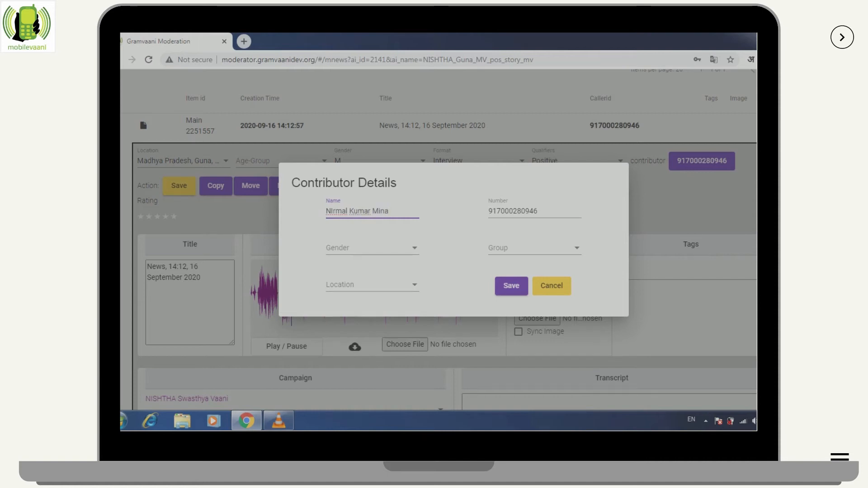
{"action": "left_click", "coordinate": [372, 248]}
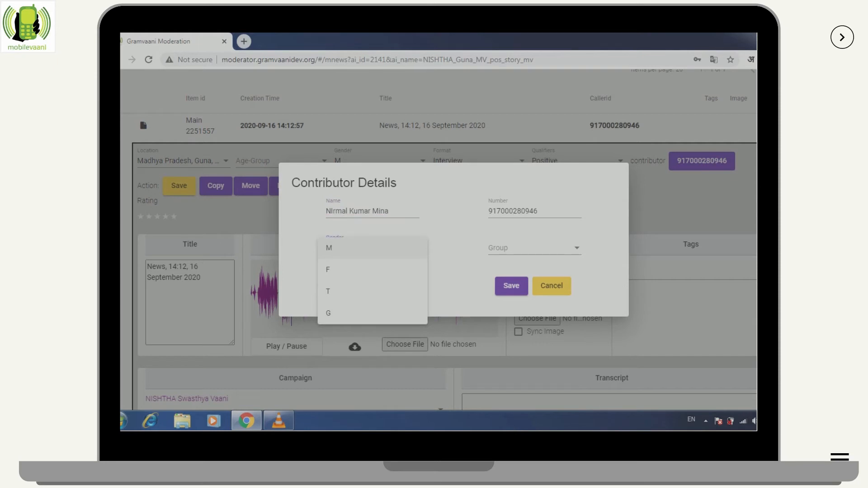
{"action": "left_click", "coordinate": [373, 249]}
{"action": "left_click", "coordinate": [370, 285]}
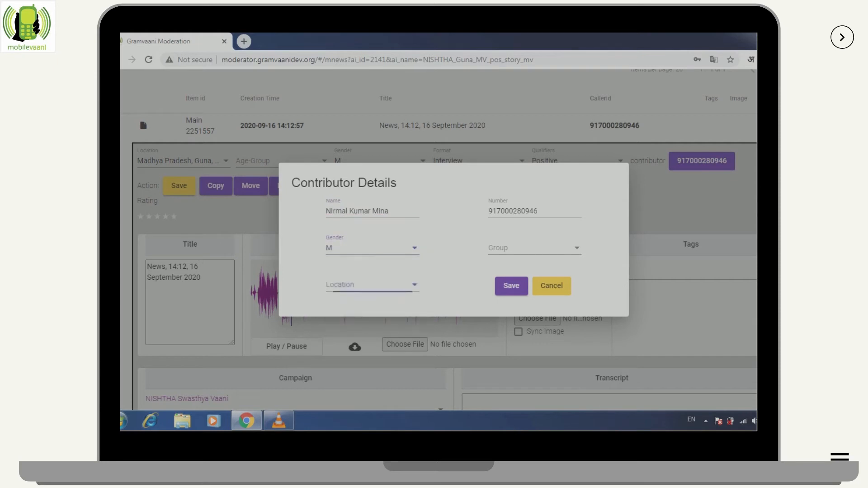
{"action": "scroll", "coordinate": [393, 271], "scroll_direction": "down", "scroll_amount": 1}
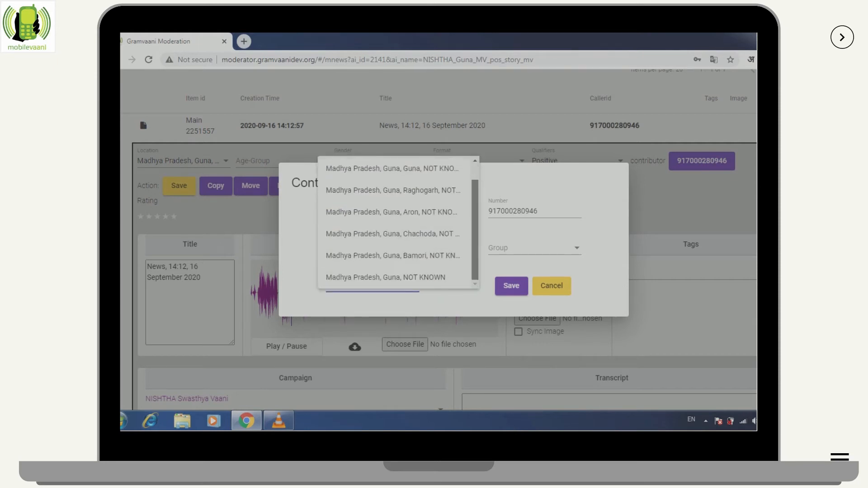
{"action": "left_click", "coordinate": [386, 278]}
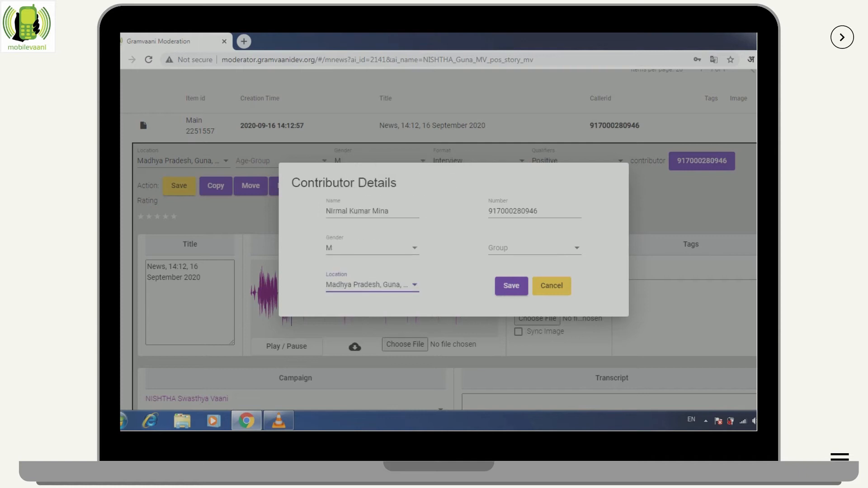
{"action": "left_click", "coordinate": [534, 248]}
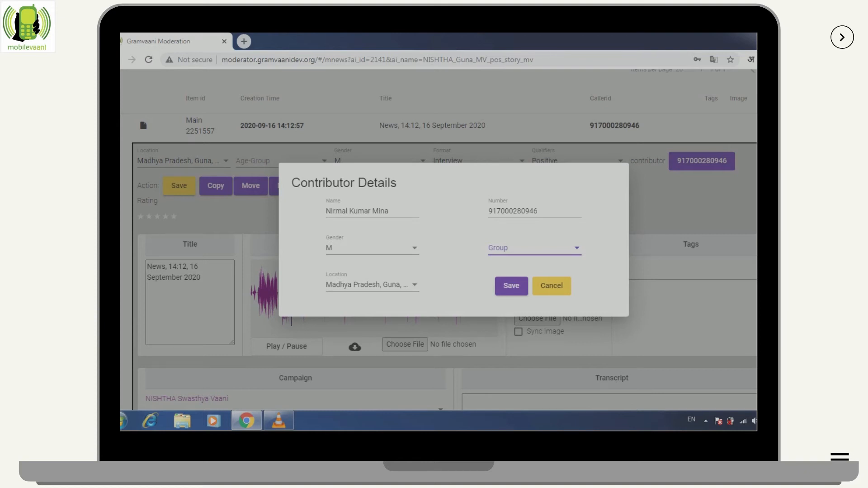
{"action": "left_click", "coordinate": [511, 286]}
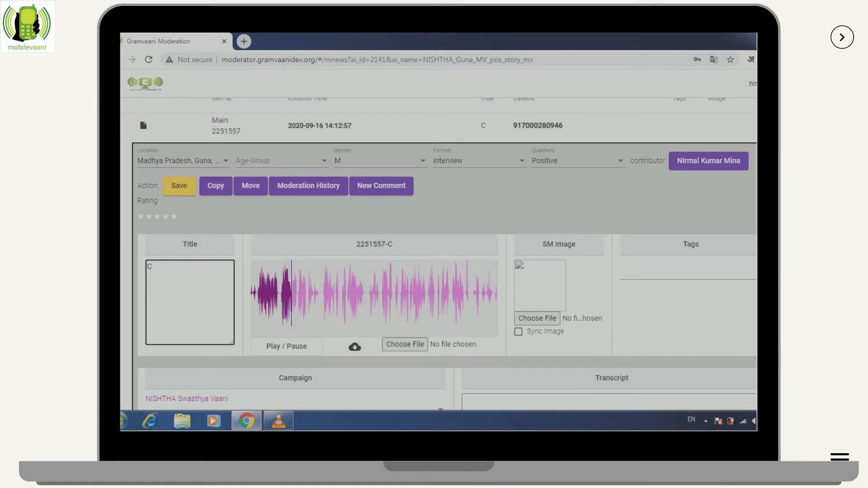
Enter the title 'Interview with a villager on Covid precaution'
{"action": "type", "text": "In"}
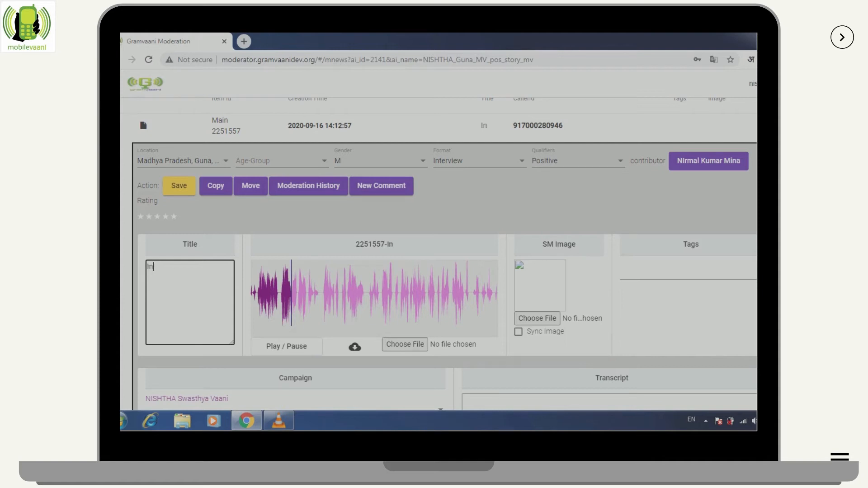
{"action": "type", "text": "terview"}
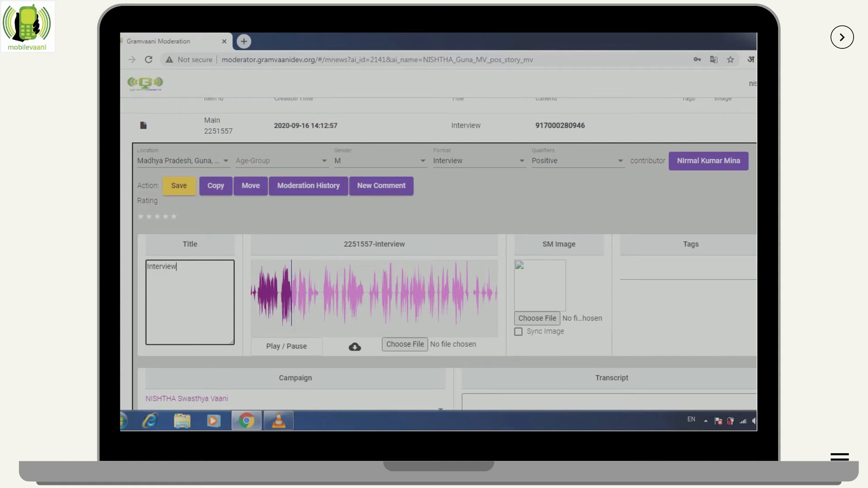
{"action": "type", "text": "it"}
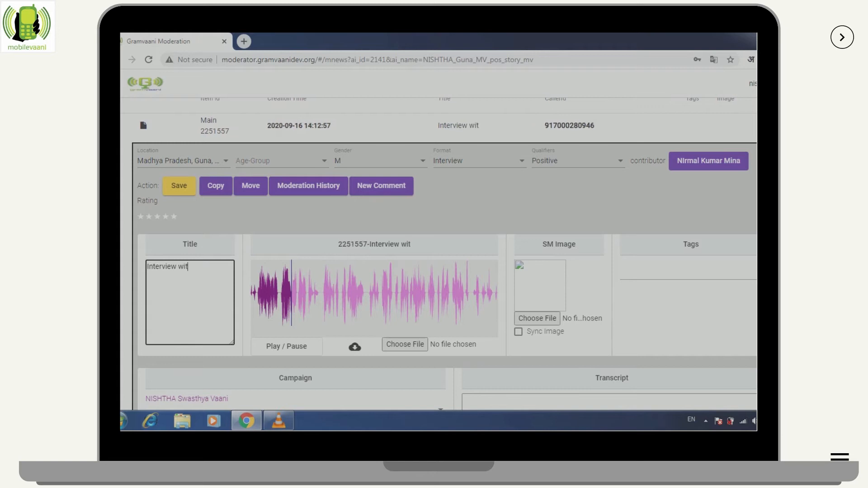
{"action": "type", "text": "h a v"}
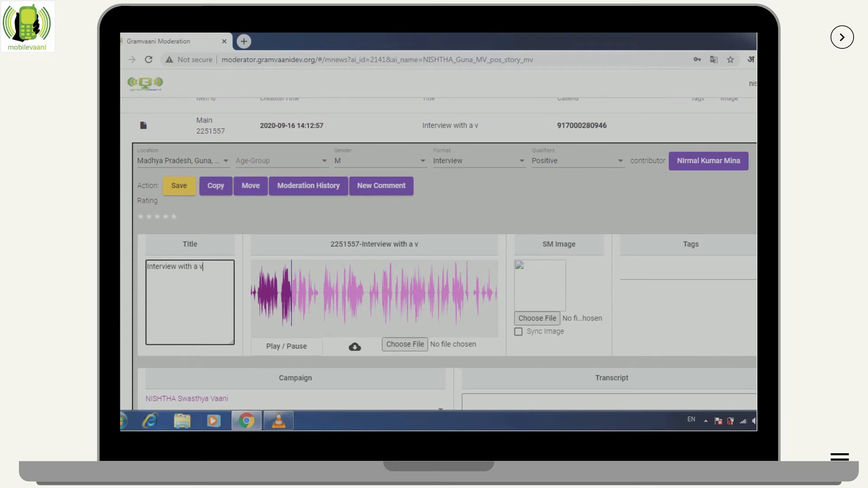
{"action": "type", "text": "illager on"}
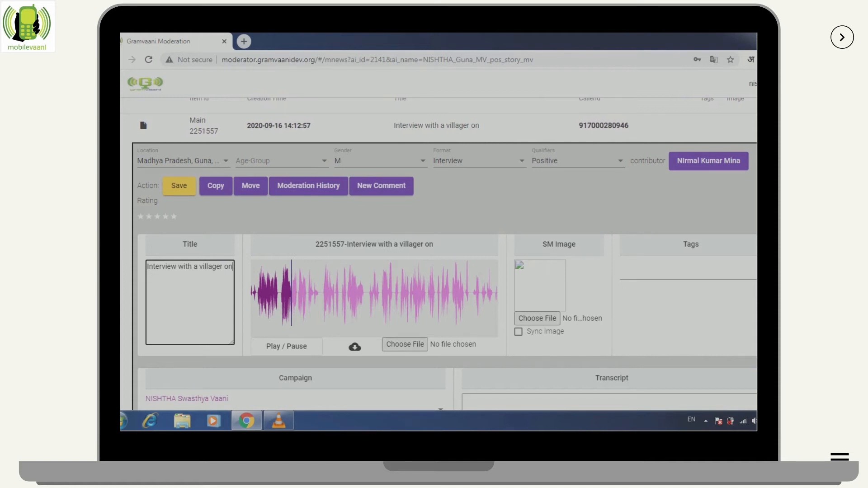
{"action": "type", "text": " Cov"}
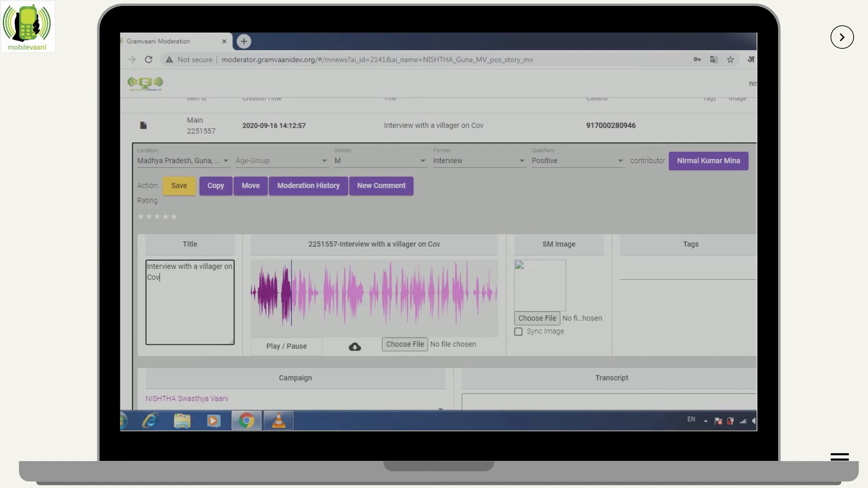
{"action": "type", "text": "id preca"}
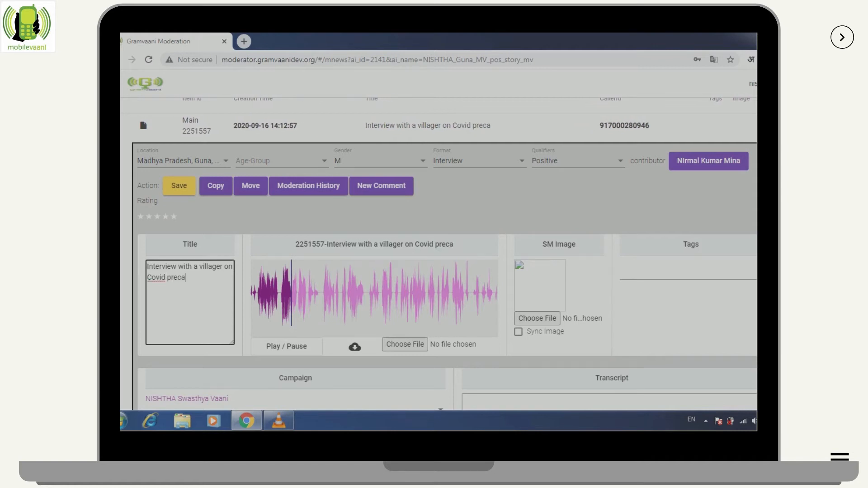
{"action": "type", "text": "ution"}
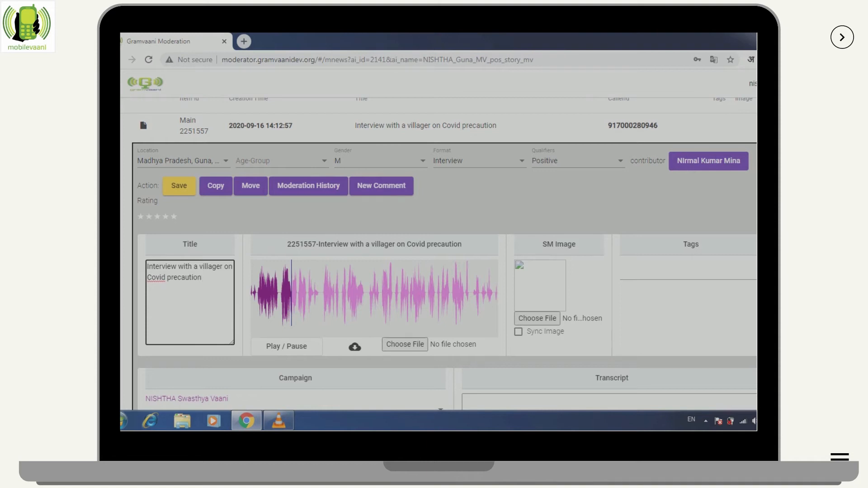
Add the tags coronavirus and covid-pp and save the item with its new title
{"action": "left_click", "coordinate": [688, 273]}
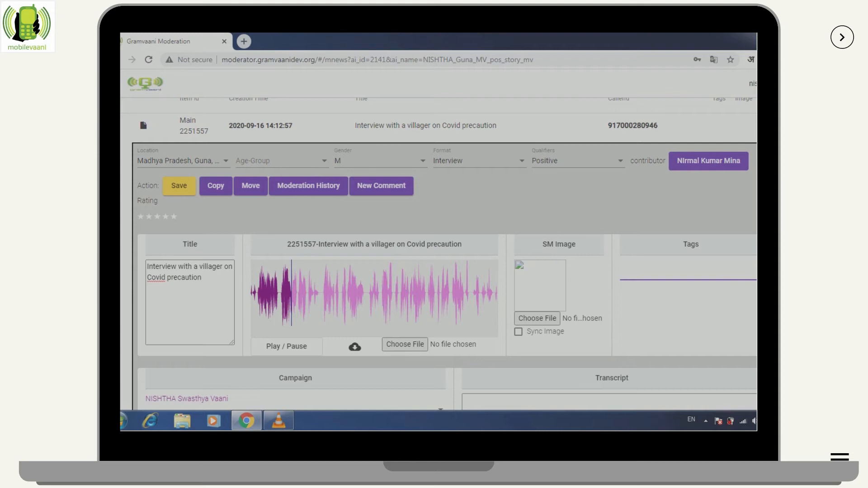
{"action": "type", "text": "coronavirus"}
{"action": "key", "text": "Return"}
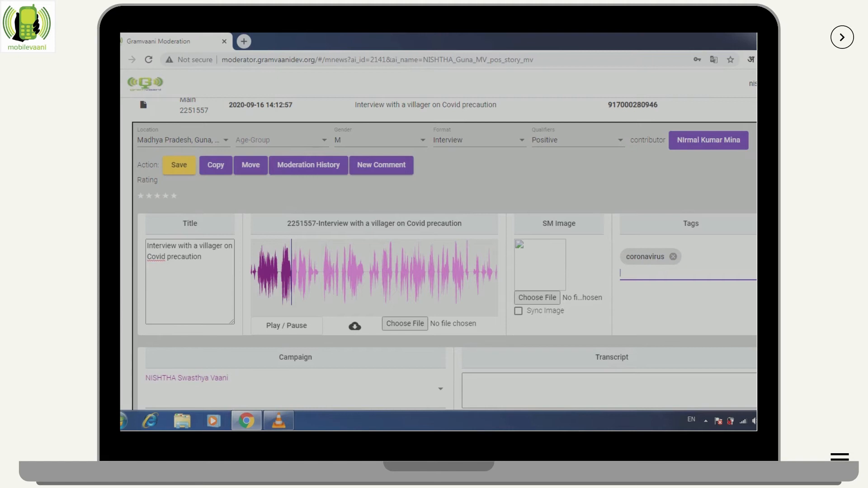
{"action": "type", "text": "covid-pp"}
{"action": "key", "text": "Return"}
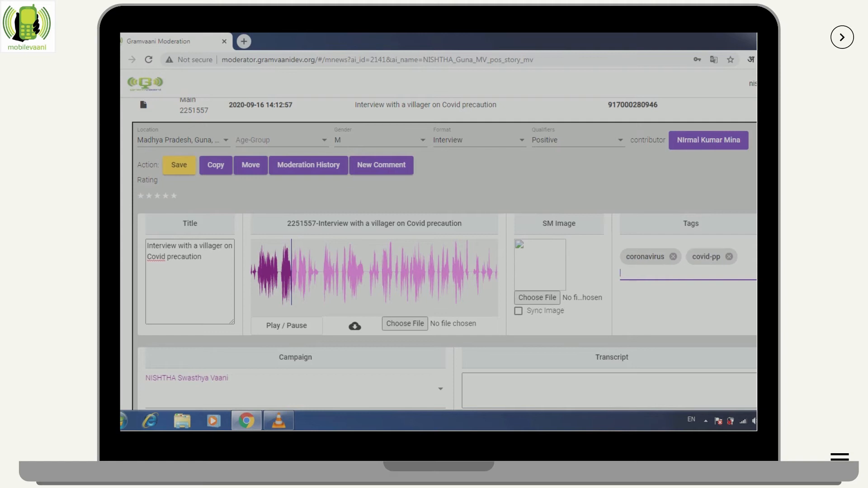
{"action": "scroll", "coordinate": [444, 253], "scroll_direction": "up", "scroll_amount": 1}
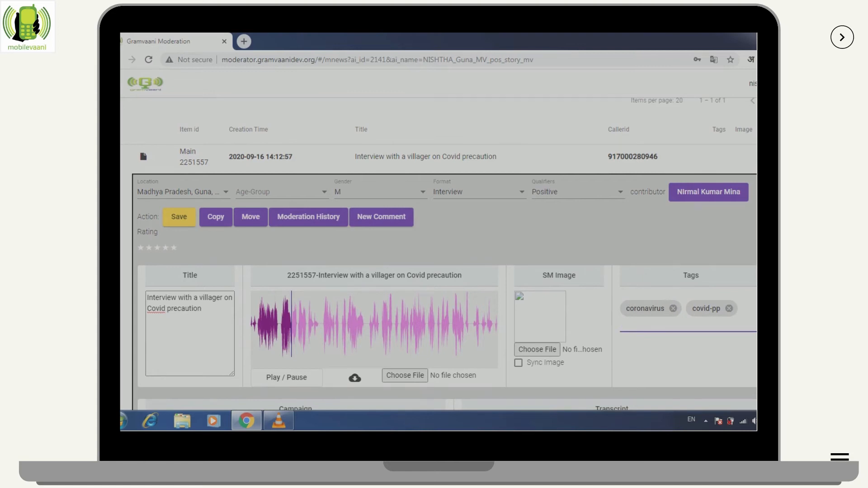
{"action": "left_click", "coordinate": [179, 217]}
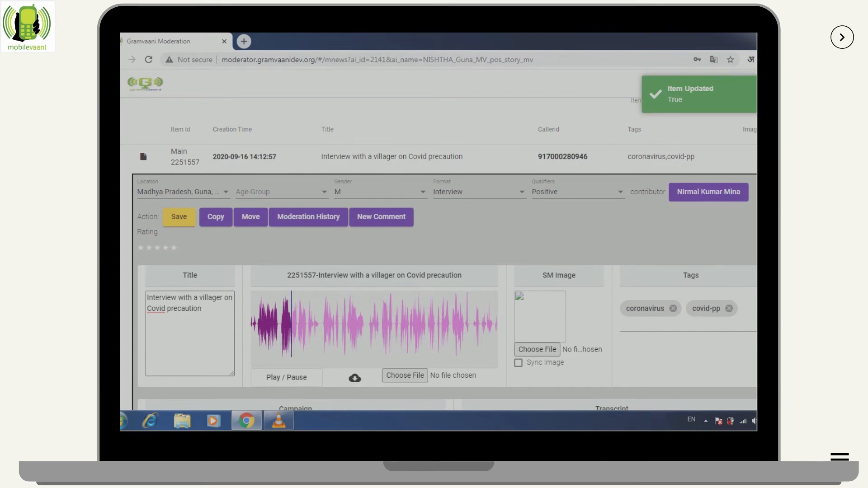
{"action": "scroll", "coordinate": [443, 253], "scroll_direction": "down", "scroll_amount": 3}
{"action": "scroll", "coordinate": [443, 253], "scroll_direction": "down", "scroll_amount": 2}
{"action": "left_click", "coordinate": [609, 253]}
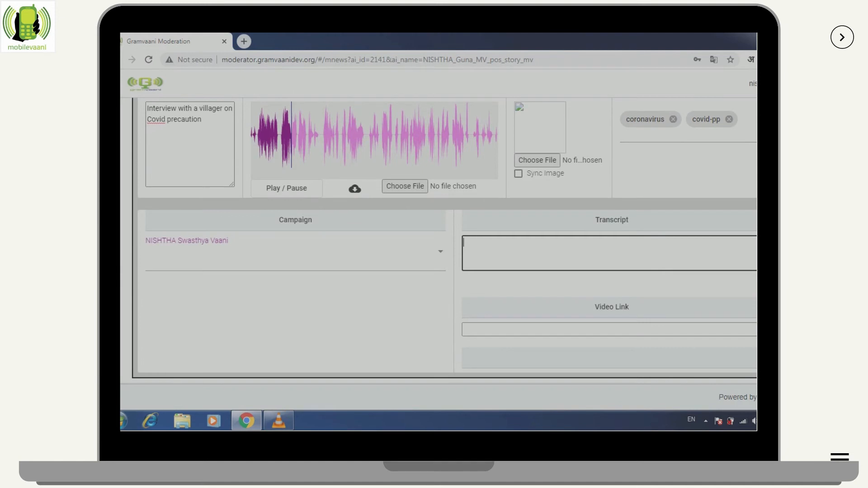
Write a transcript saying a Guna villager shared his understanding of sanitizer use and social distancing
{"action": "type", "text": "A villager from Guna shared "}
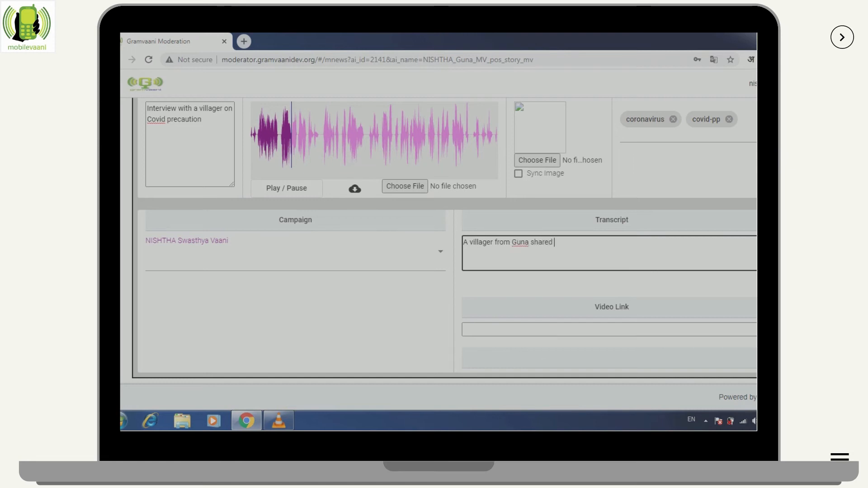
{"action": "type", "text": "his u"}
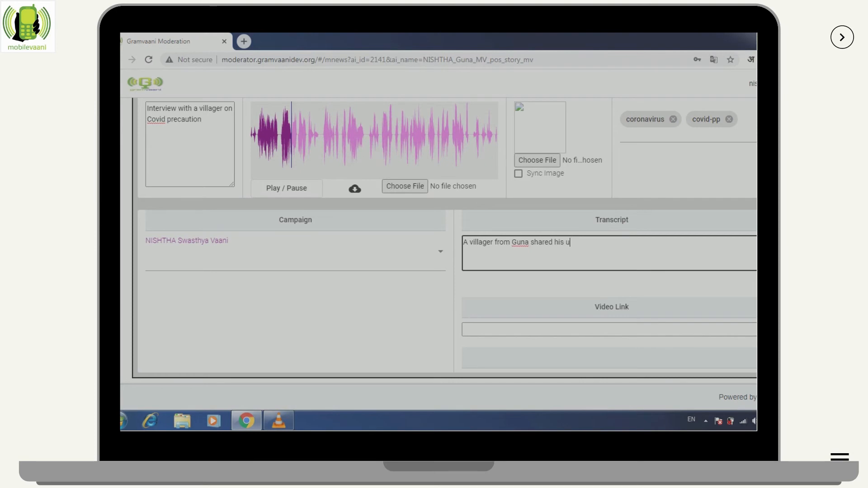
{"action": "type", "text": "nderstanding of usage of sanit"}
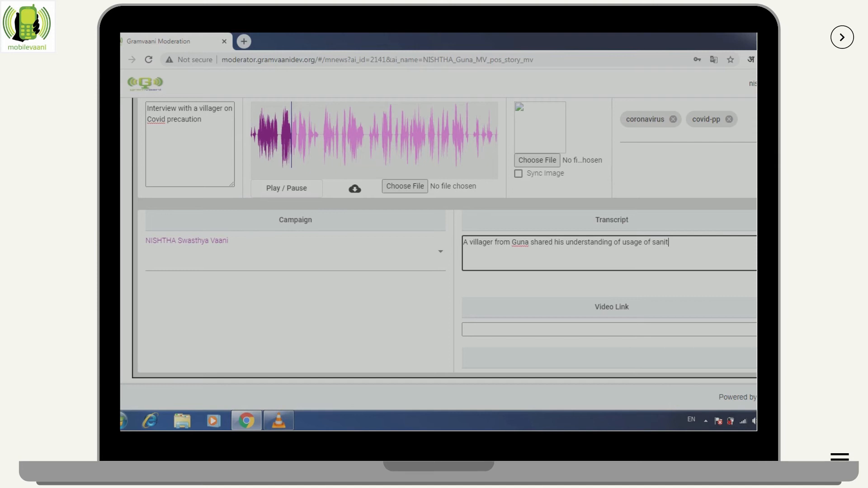
{"action": "type", "text": "izer and social distancing in a interview with"}
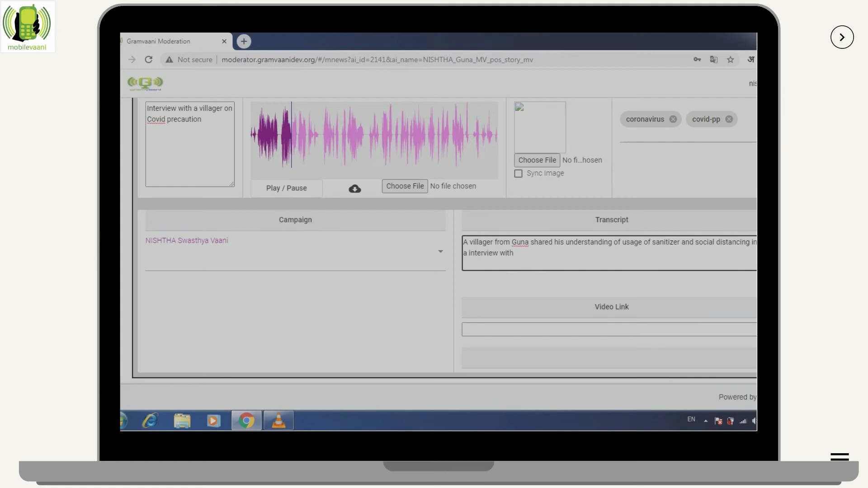
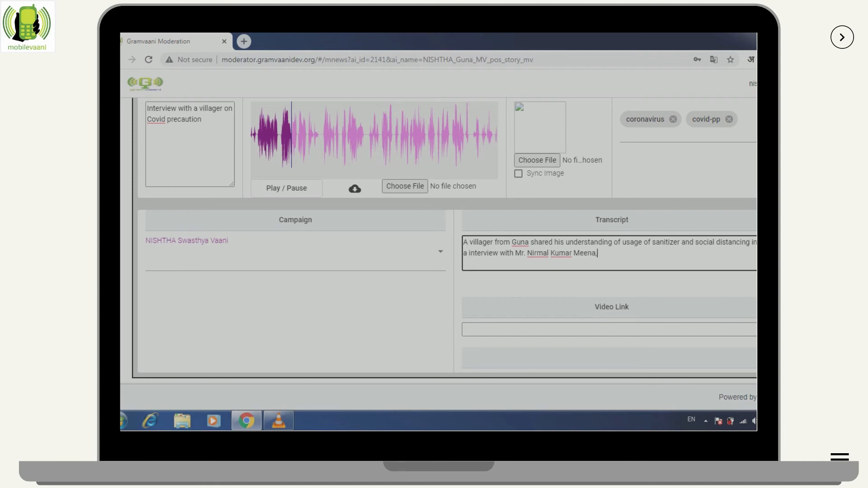
{"action": "type", "text": "."}
{"action": "scroll", "coordinate": [438, 253], "scroll_direction": "up", "scroll_amount": 2}
Save item 2251557 and wait for the 'Item Updated' confirmation
{"action": "left_click", "coordinate": [179, 131]}
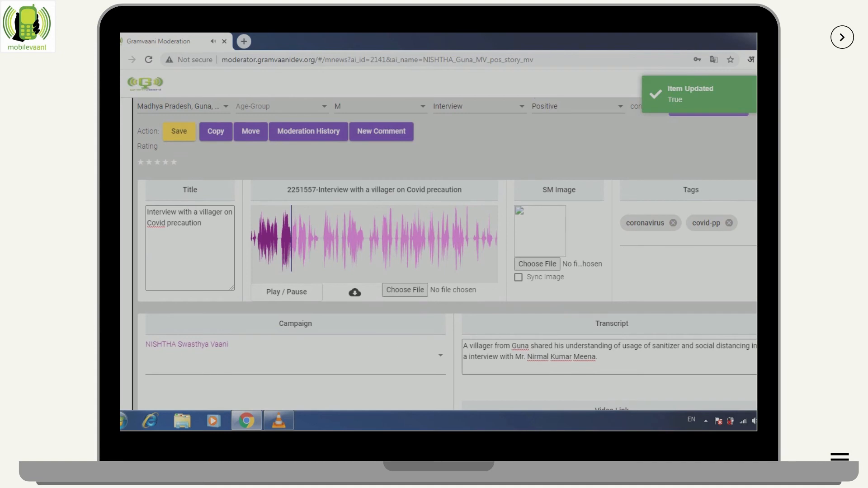
{"action": "scroll", "coordinate": [444, 255], "scroll_direction": "up", "scroll_amount": 2}
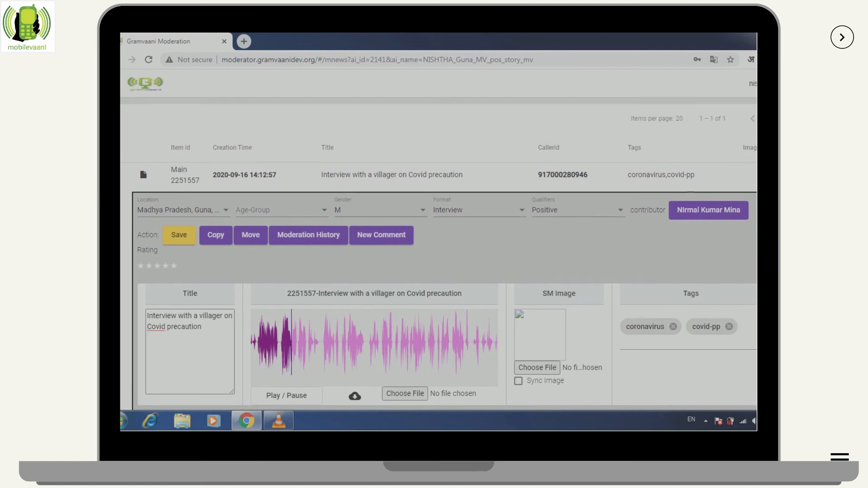
{"action": "scroll", "coordinate": [438, 255], "scroll_direction": "down", "scroll_amount": 2}
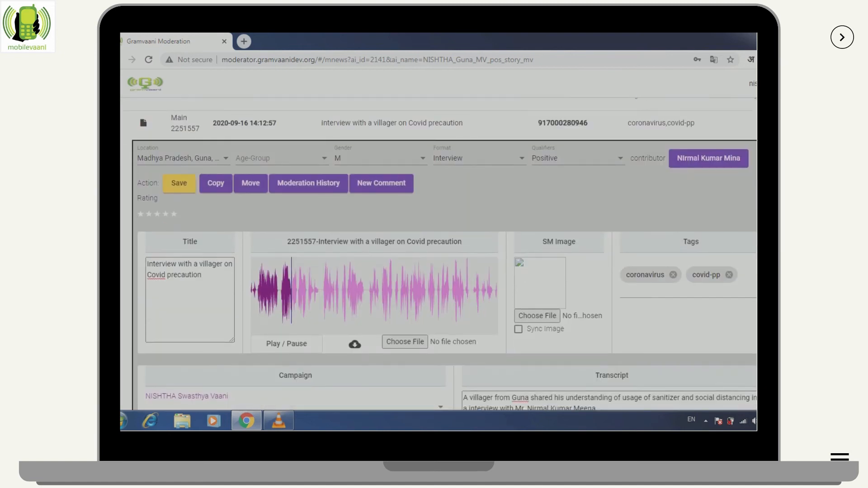
{"action": "scroll", "coordinate": [439, 254], "scroll_direction": "down", "scroll_amount": 1}
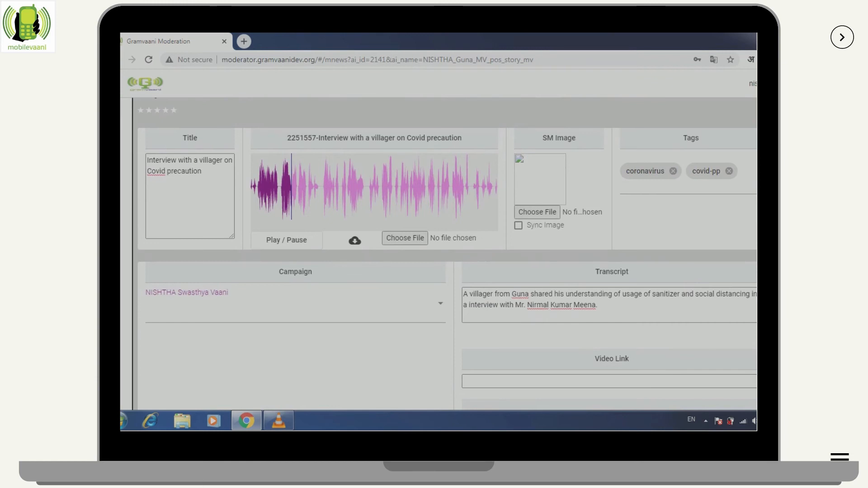
Set the campaign theme to COVID 19 – Precautions and prevention methods
{"action": "left_click", "coordinate": [441, 303]}
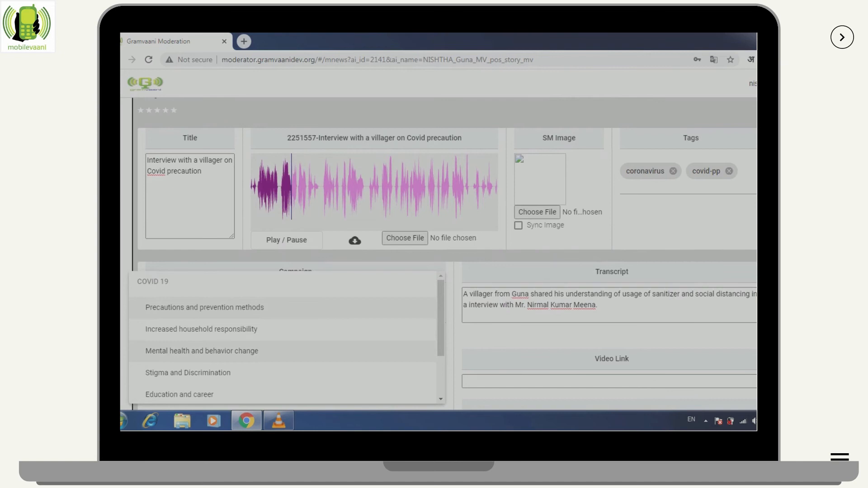
{"action": "scroll", "coordinate": [282, 351], "scroll_direction": "down", "scroll_amount": 2}
{"action": "scroll", "coordinate": [283, 373], "scroll_direction": "up", "scroll_amount": 2}
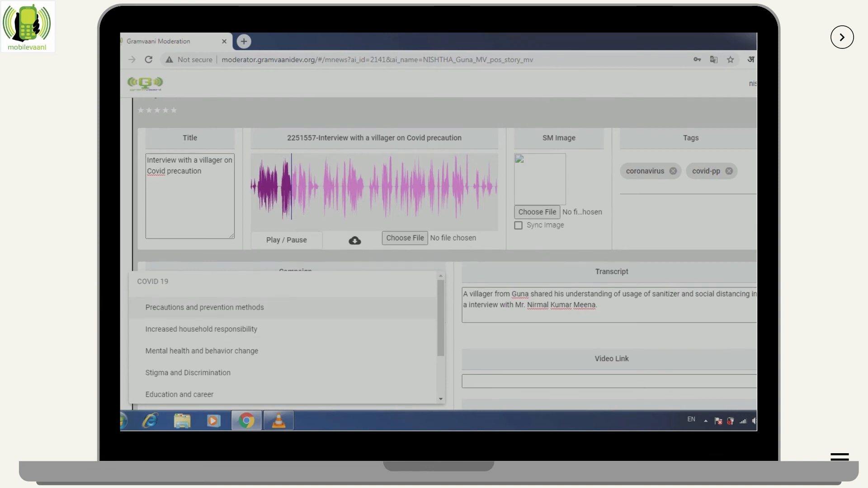
{"action": "left_click", "coordinate": [204, 308]}
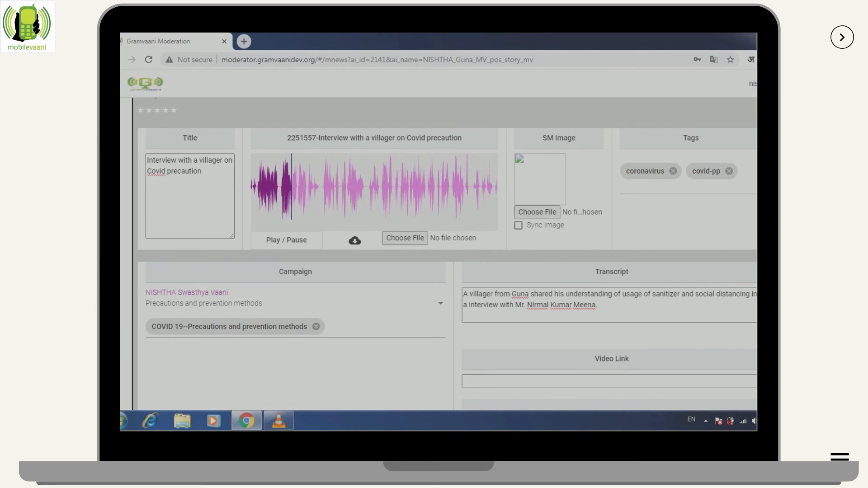
Close the reopened theme list without changes and save the item again
{"action": "scroll", "coordinate": [438, 254], "scroll_direction": "up", "scroll_amount": 4}
{"action": "scroll", "coordinate": [439, 254], "scroll_direction": "down", "scroll_amount": 5}
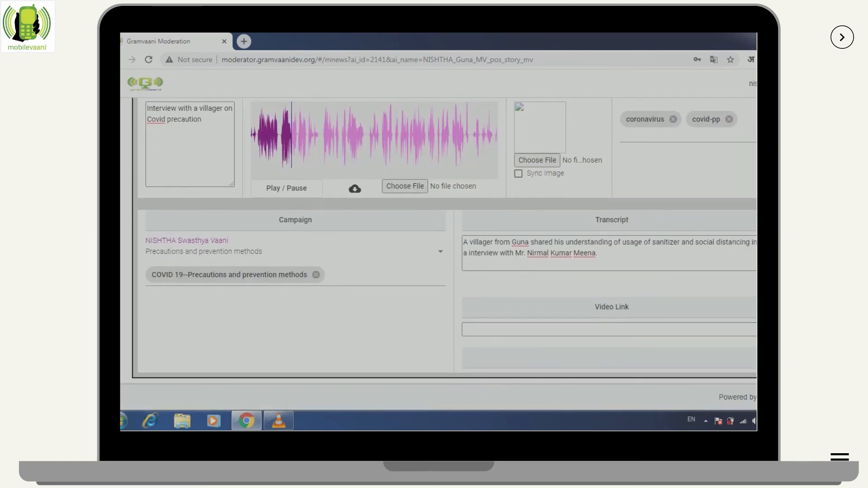
{"action": "left_click", "coordinate": [294, 251]}
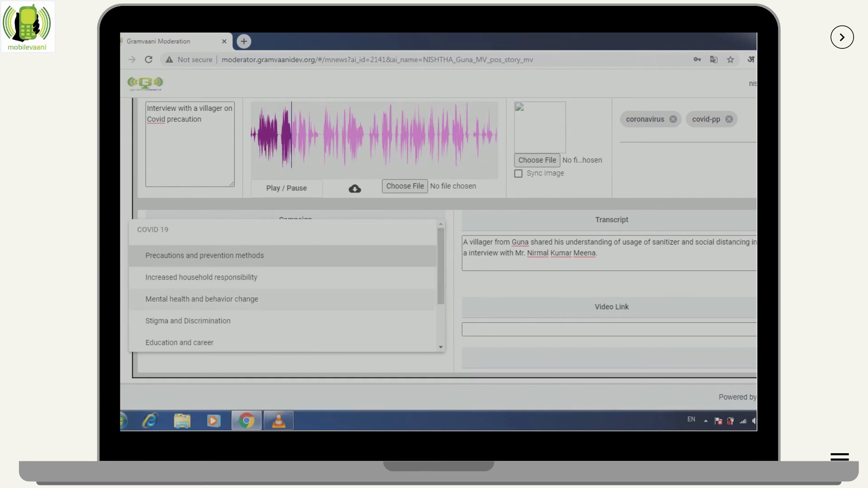
{"action": "scroll", "coordinate": [286, 285], "scroll_direction": "down", "scroll_amount": 3}
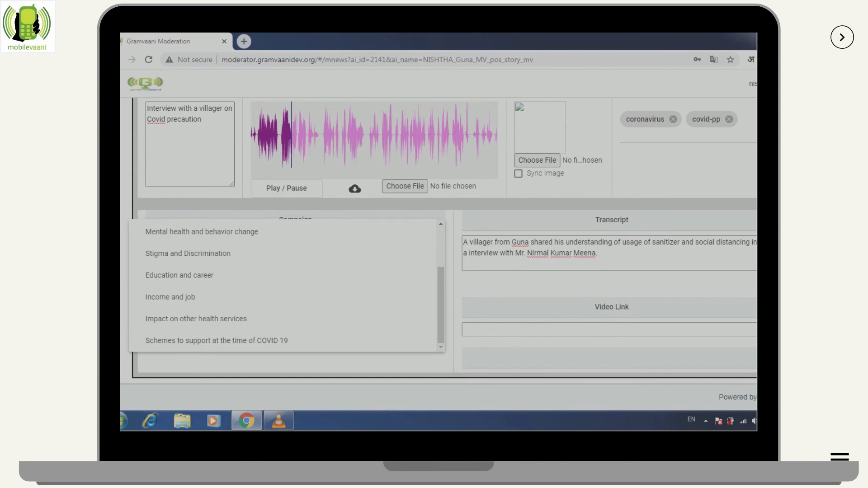
{"action": "key", "text": "Escape"}
{"action": "scroll", "coordinate": [439, 254], "scroll_direction": "up", "scroll_amount": 5}
{"action": "scroll", "coordinate": [438, 254], "scroll_direction": "down", "scroll_amount": 1}
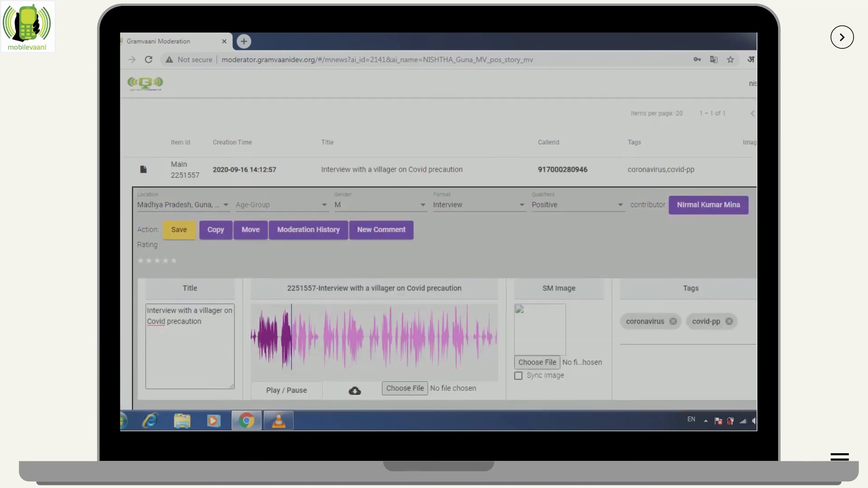
{"action": "scroll", "coordinate": [438, 254], "scroll_direction": "down", "scroll_amount": 1}
{"action": "left_click", "coordinate": [179, 184]}
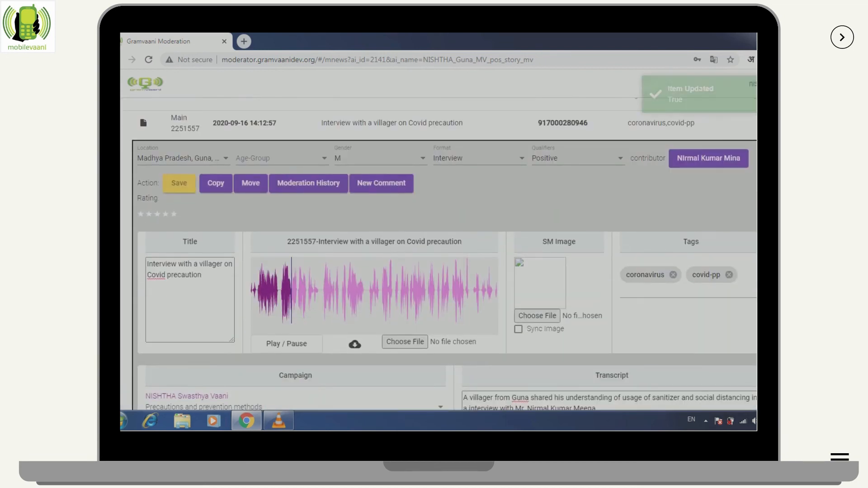
Set item 2251557, the Covid precaution interview, to Published and view the Published list it now tops
{"action": "left_click", "coordinate": [144, 123]}
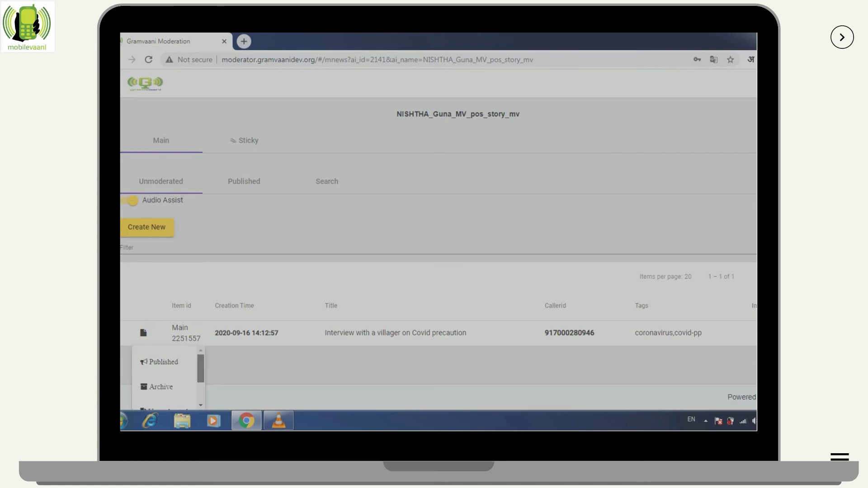
{"action": "left_click_drag", "start_coordinate": [200, 369], "coordinate": [201, 379]}
{"action": "scroll", "coordinate": [169, 375], "scroll_direction": "down", "scroll_amount": 1}
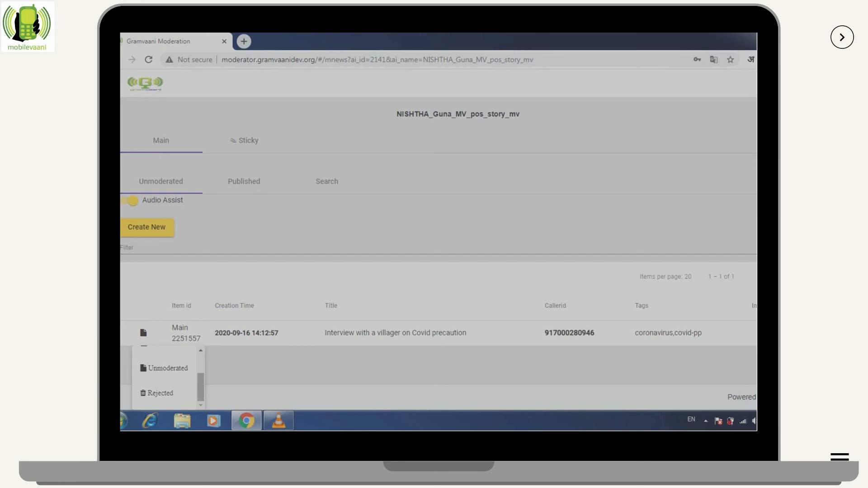
{"action": "scroll", "coordinate": [168, 376], "scroll_direction": "up", "scroll_amount": 3}
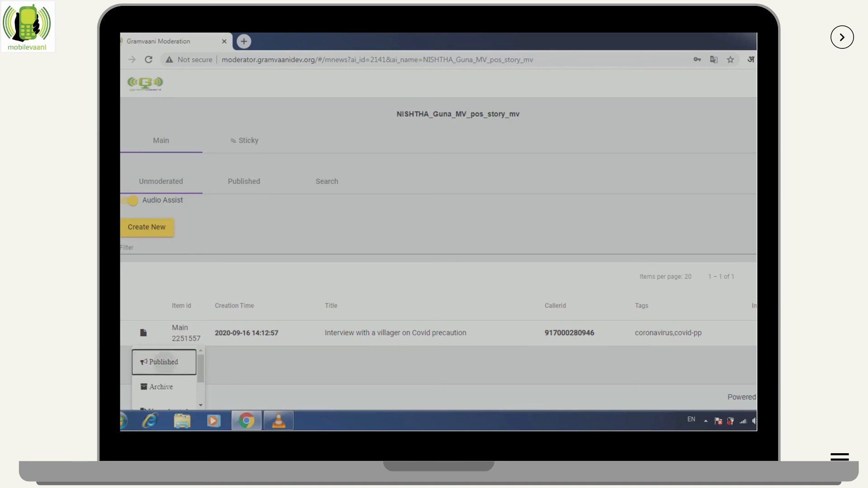
{"action": "left_click", "coordinate": [164, 361]}
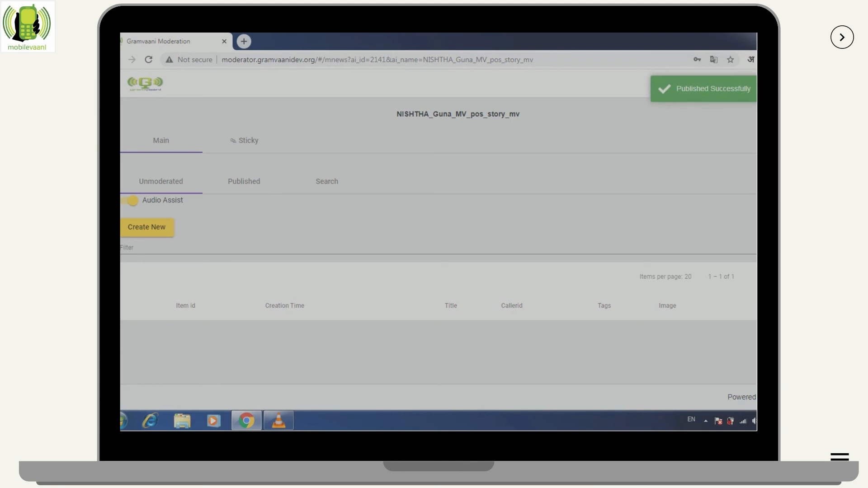
{"action": "left_click", "coordinate": [244, 181]}
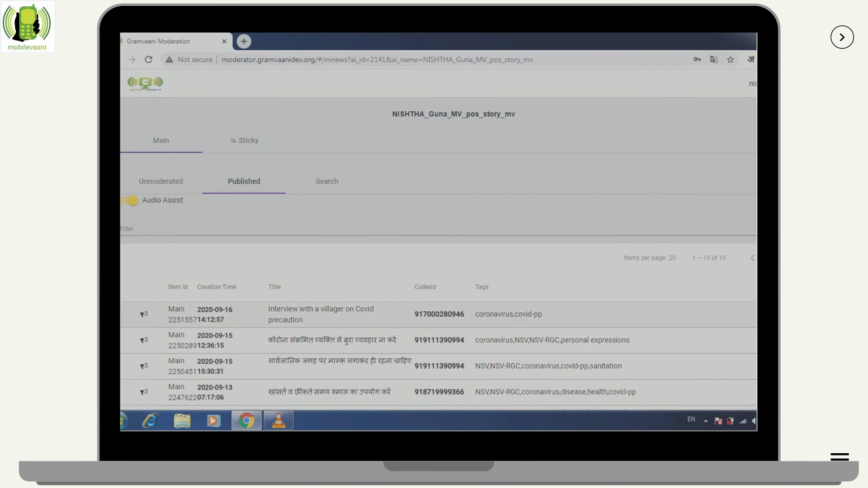
Look through the Published list, then bring up the empty Search form for NISHTHA Swasthya Vaani
{"action": "scroll", "coordinate": [439, 294], "scroll_direction": "down", "scroll_amount": 3}
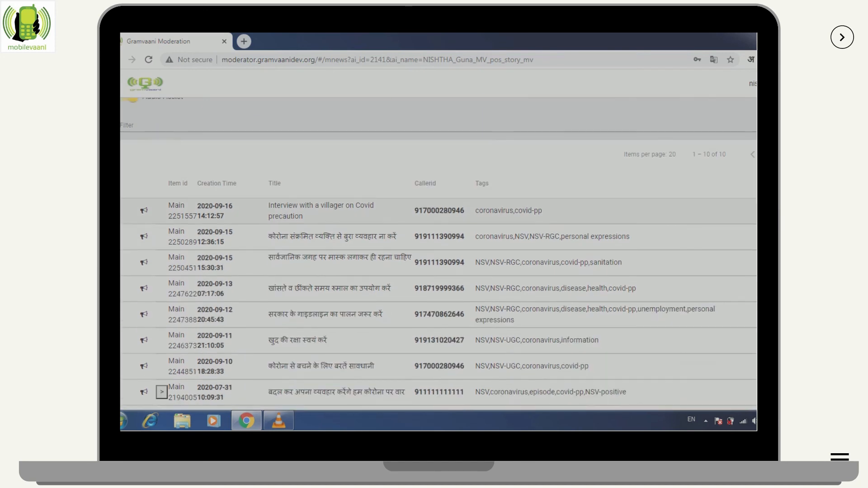
{"action": "scroll", "coordinate": [438, 294], "scroll_direction": "up", "scroll_amount": 3}
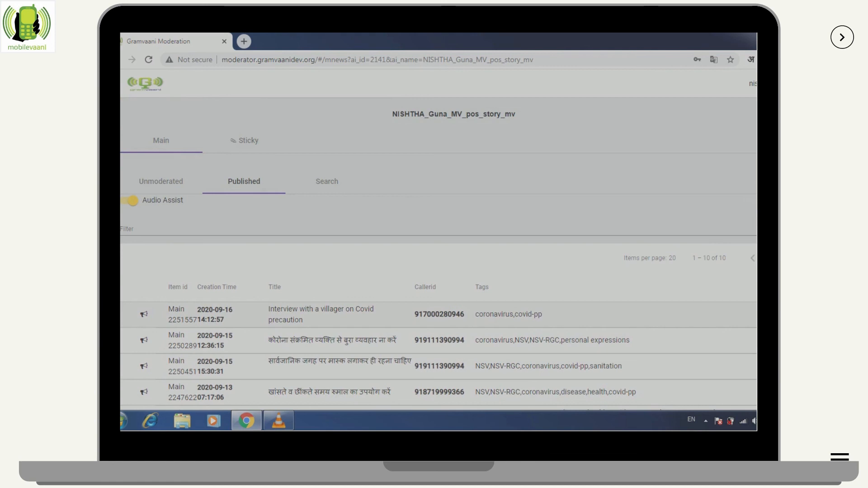
{"action": "left_click", "coordinate": [327, 181]}
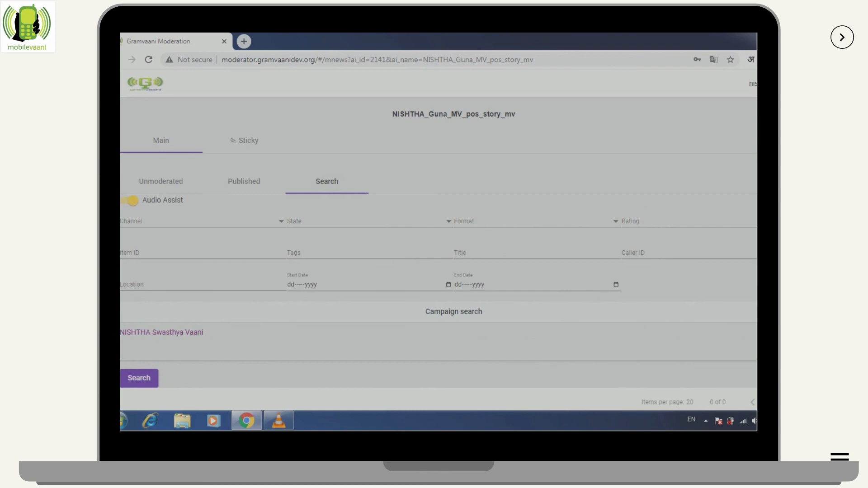
Search for items tagged 'coronavirus', leaving State unset, and review the results
{"action": "left_click", "coordinate": [369, 221]}
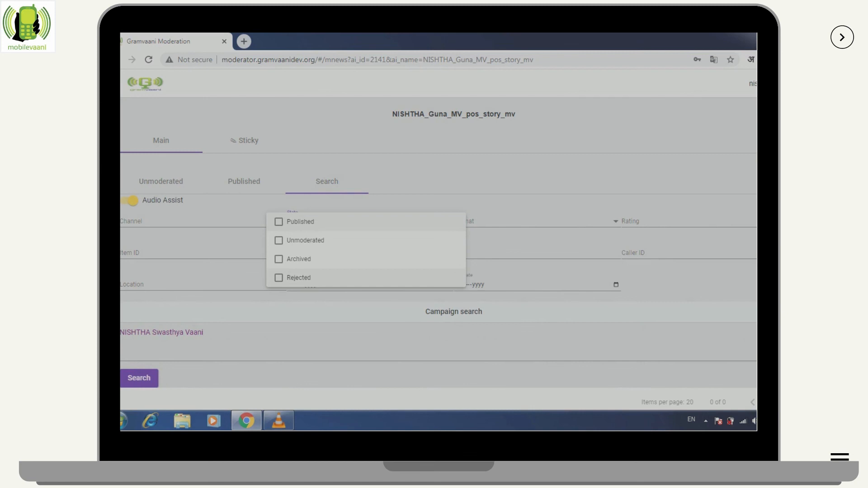
{"action": "key", "text": "Escape"}
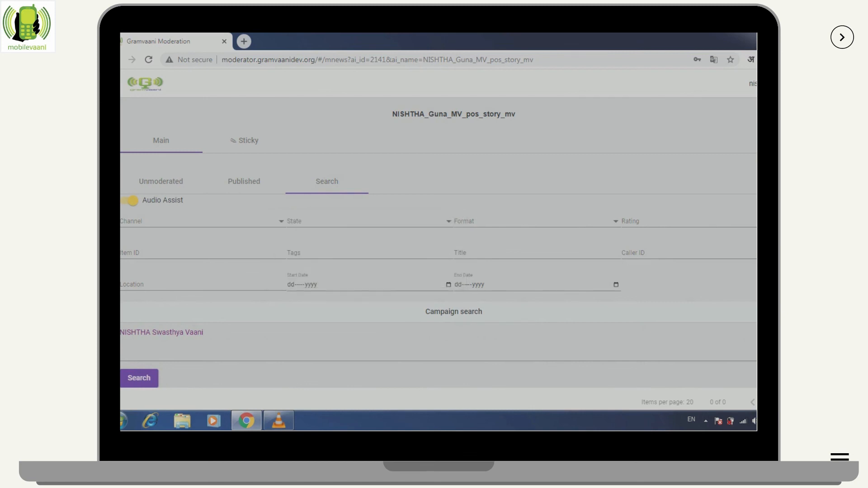
{"action": "left_click", "coordinate": [369, 253]}
{"action": "type", "text": "coronavirus"}
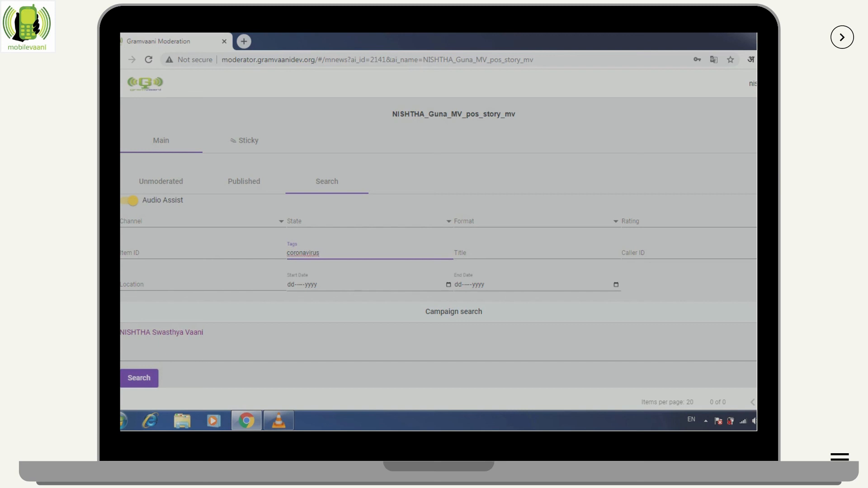
{"action": "left_click", "coordinate": [139, 378]}
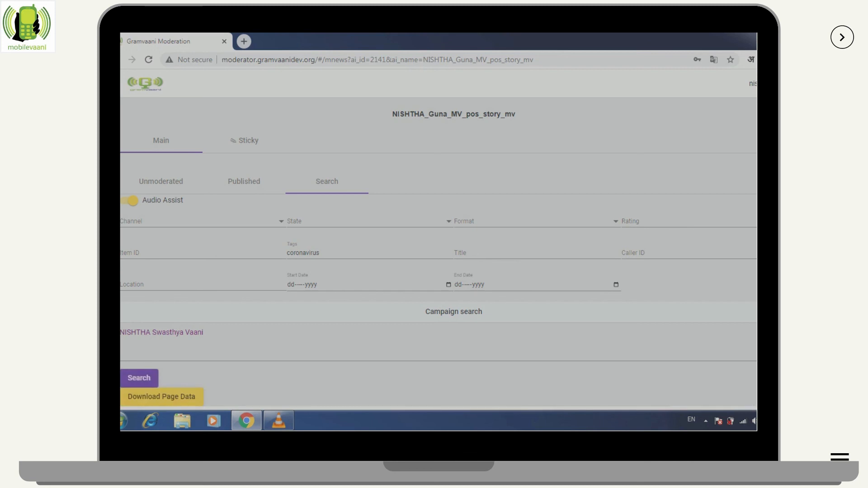
{"action": "scroll", "coordinate": [439, 253], "scroll_direction": "down", "scroll_amount": 6}
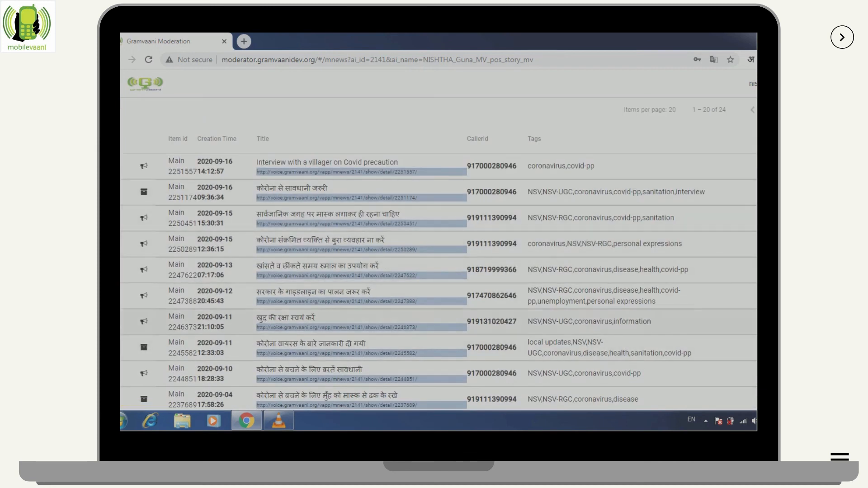
{"action": "scroll", "coordinate": [438, 253], "scroll_direction": "up", "scroll_amount": 6}
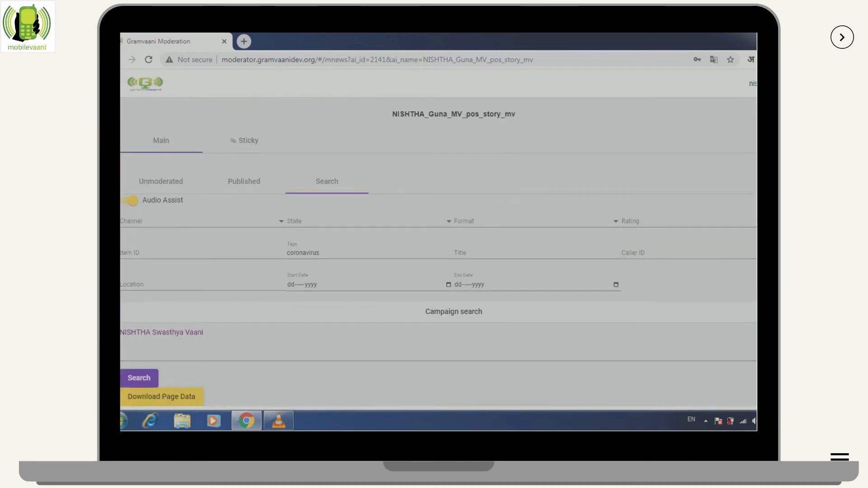
{"action": "scroll", "coordinate": [438, 253], "scroll_direction": "down", "scroll_amount": 6}
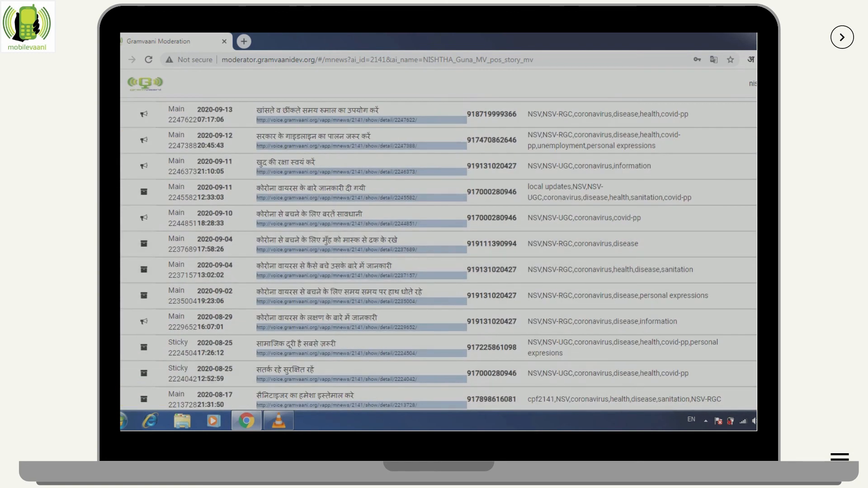
{"action": "scroll", "coordinate": [438, 253], "scroll_direction": "up", "scroll_amount": 6}
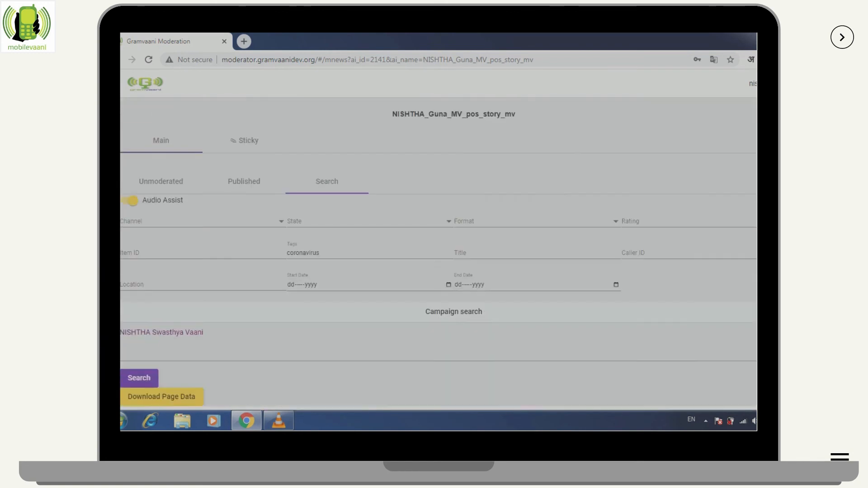
Check the start and end date fields, then go back to the Published list
{"action": "left_click", "coordinate": [310, 285]}
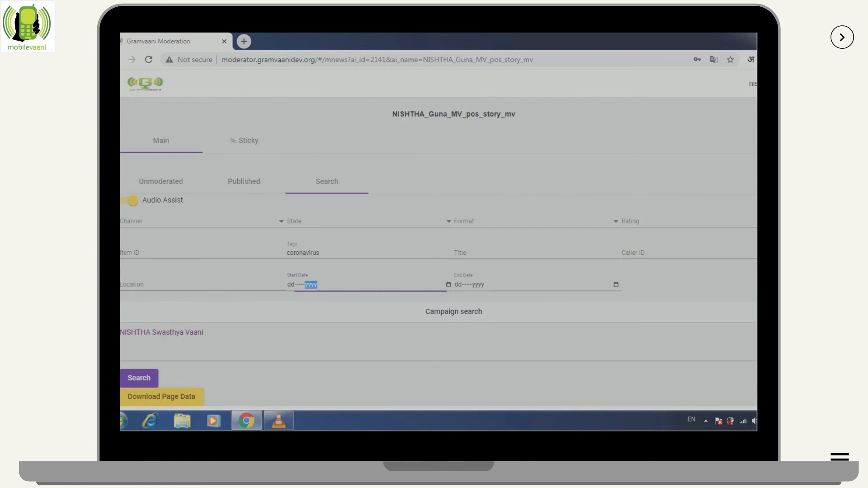
{"action": "left_click", "coordinate": [458, 285]}
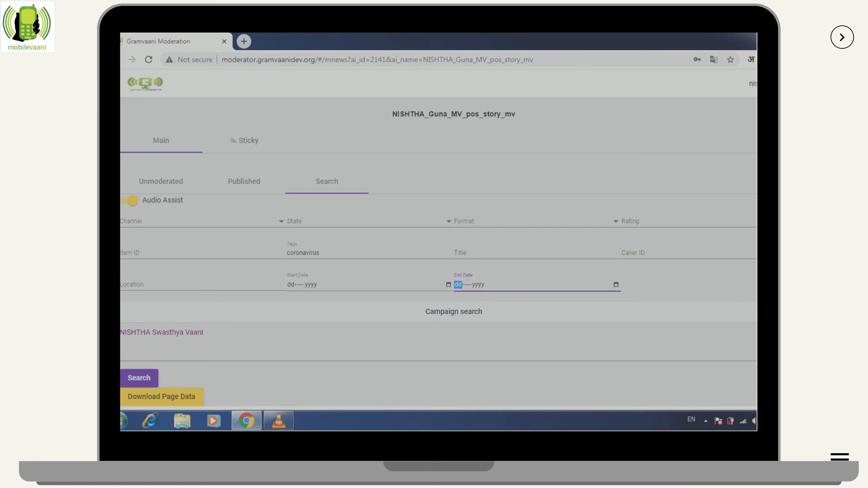
{"action": "left_click", "coordinate": [240, 181]}
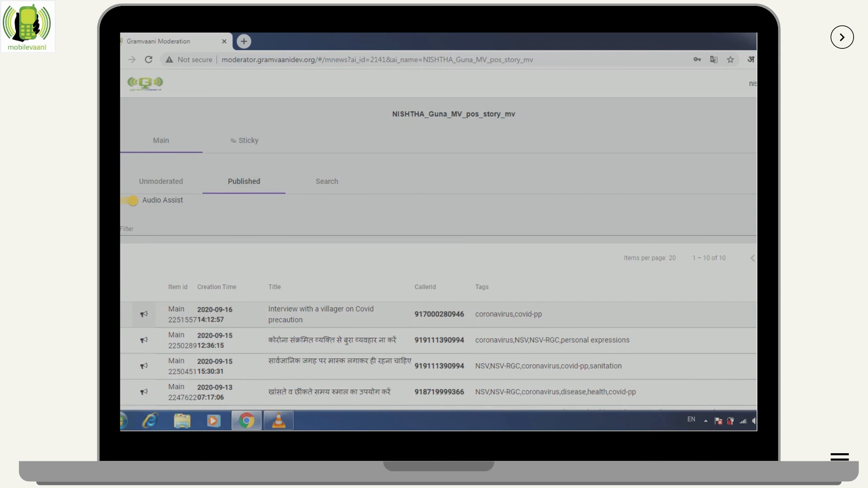
Archive the Covid precaution interview from the top of the Published list, then return to Search
{"action": "left_click", "coordinate": [143, 314]}
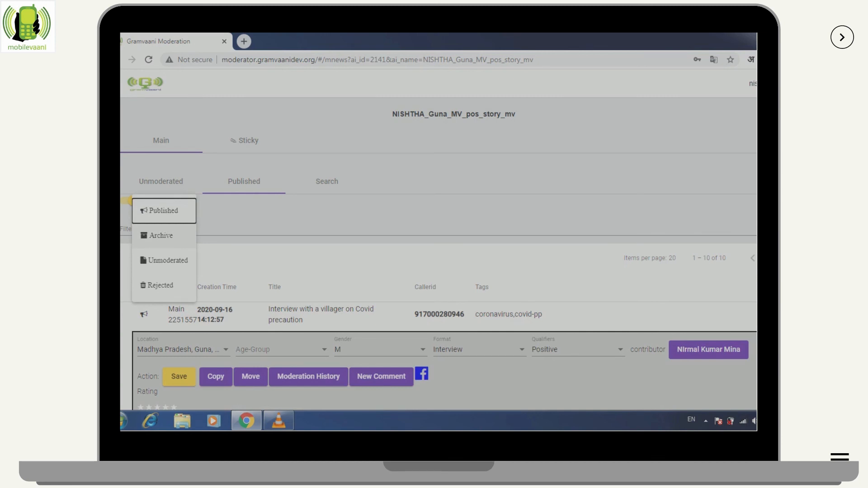
{"action": "left_click", "coordinate": [163, 236]}
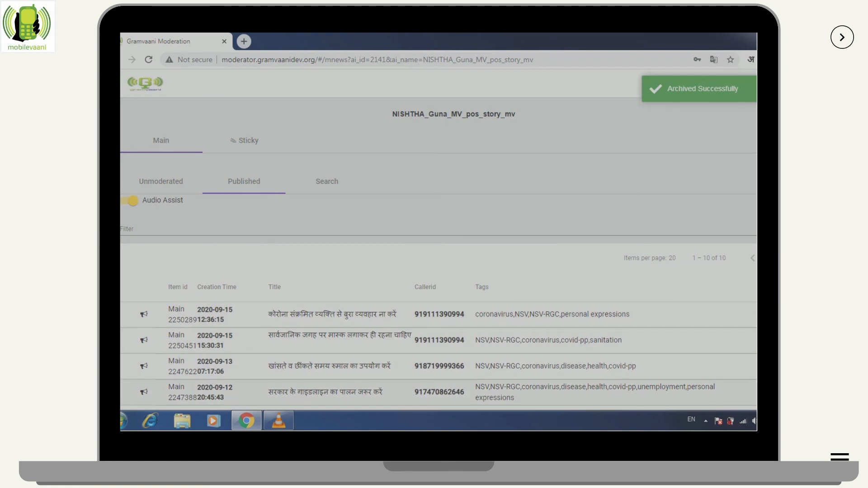
{"action": "left_click", "coordinate": [327, 181]}
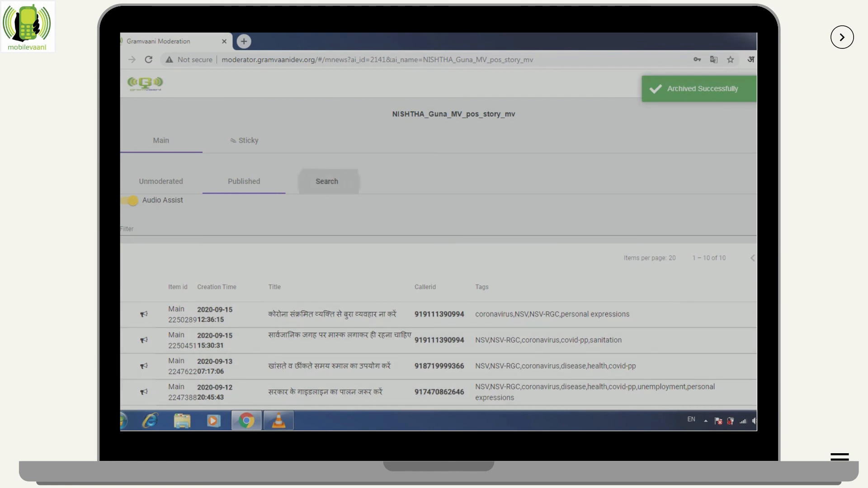
Scroll through the coronavirus search results and reload the page
{"action": "scroll", "coordinate": [438, 253], "scroll_direction": "down", "scroll_amount": 3}
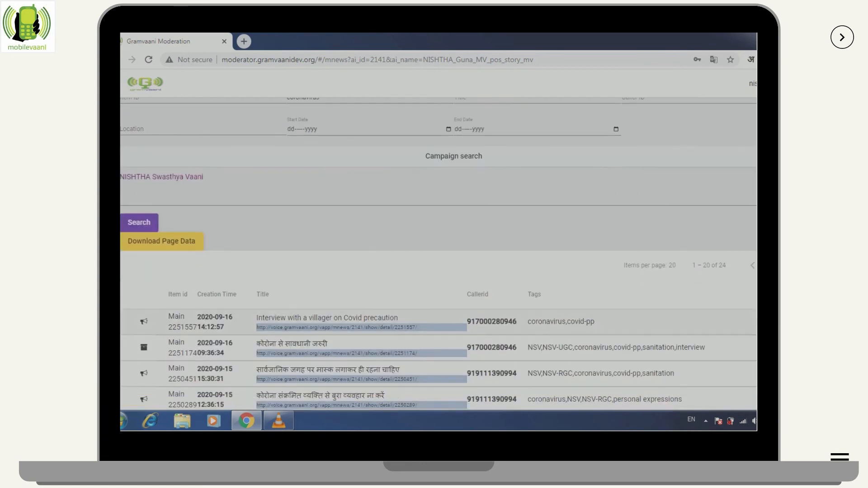
{"action": "scroll", "coordinate": [438, 253], "scroll_direction": "down", "scroll_amount": 3}
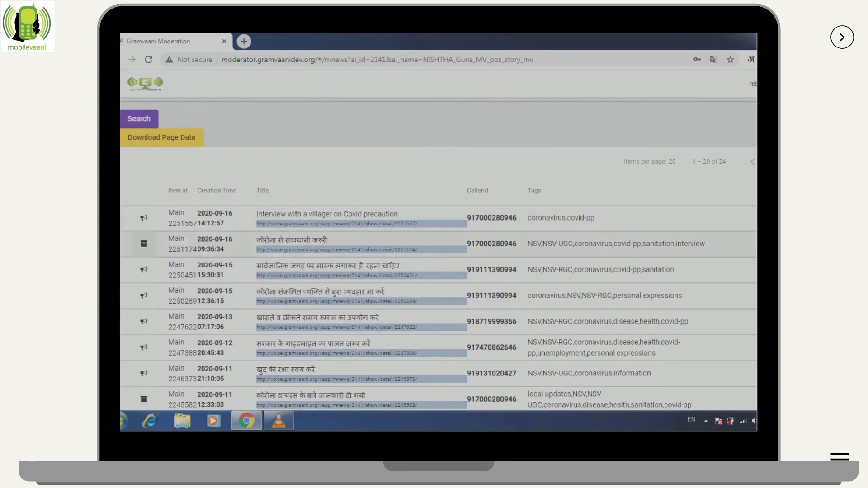
{"action": "scroll", "coordinate": [144, 244], "scroll_direction": "up", "scroll_amount": 6}
{"action": "left_click", "coordinate": [148, 60]}
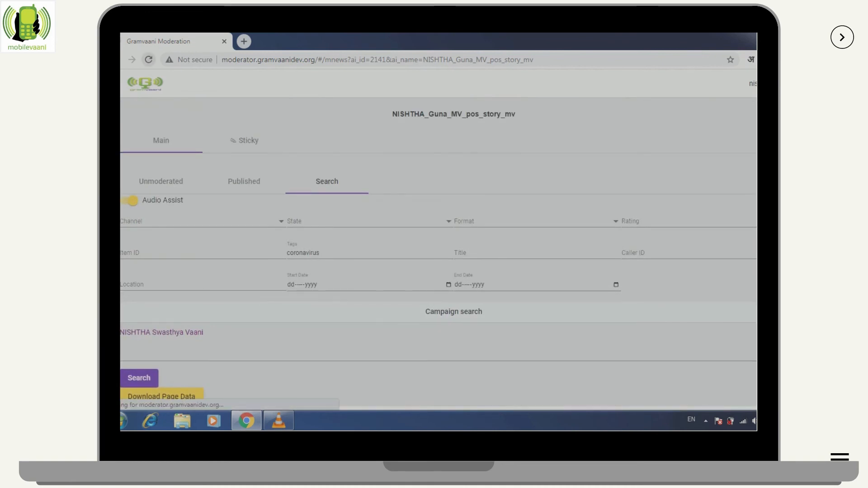